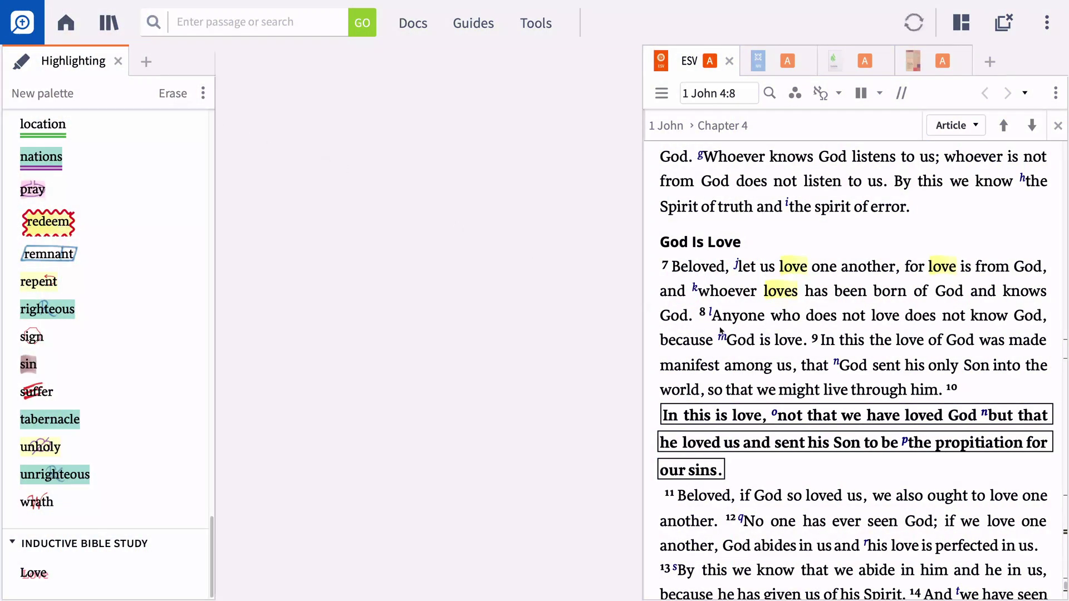
Apply the custom Love style to the word 'love' in 1 John 4:8 (ESV)
{"action": "double_click", "coordinate": [780, 340]}
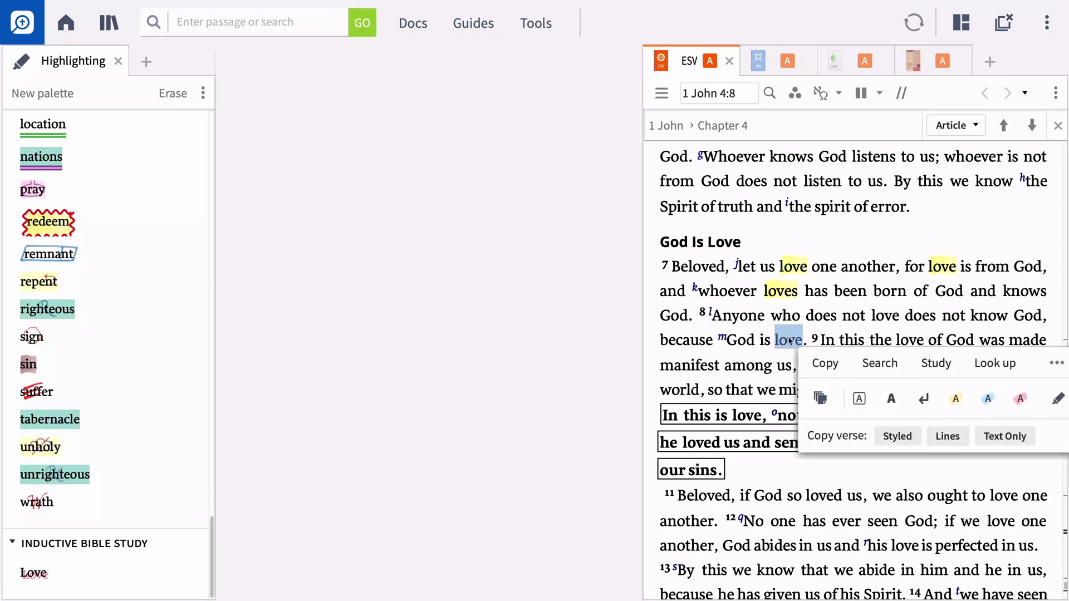
{"action": "left_click", "coordinate": [128, 581]}
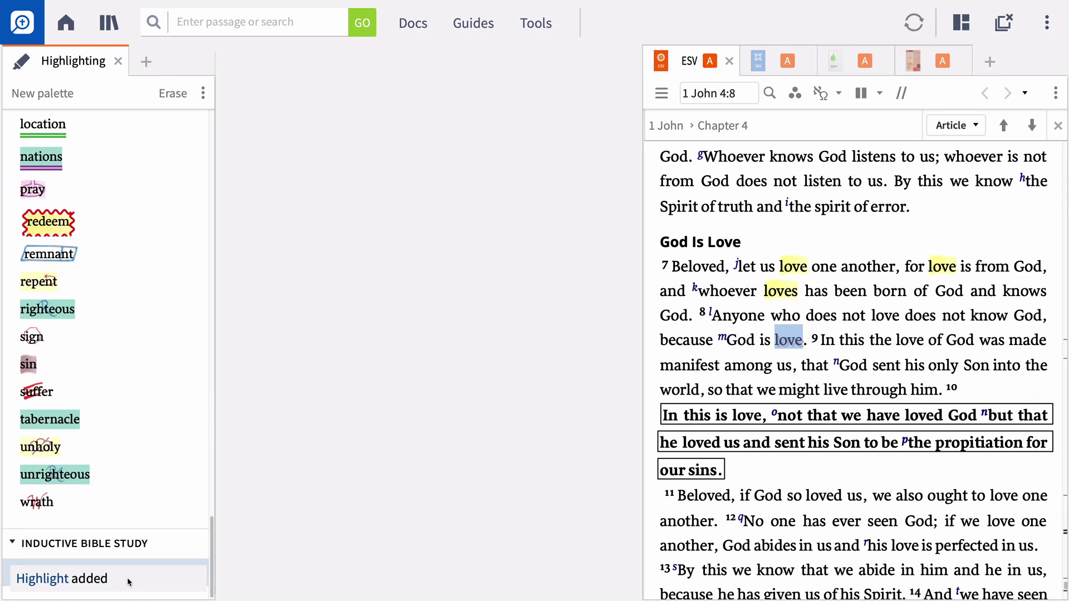
{"action": "left_click", "coordinate": [527, 26]}
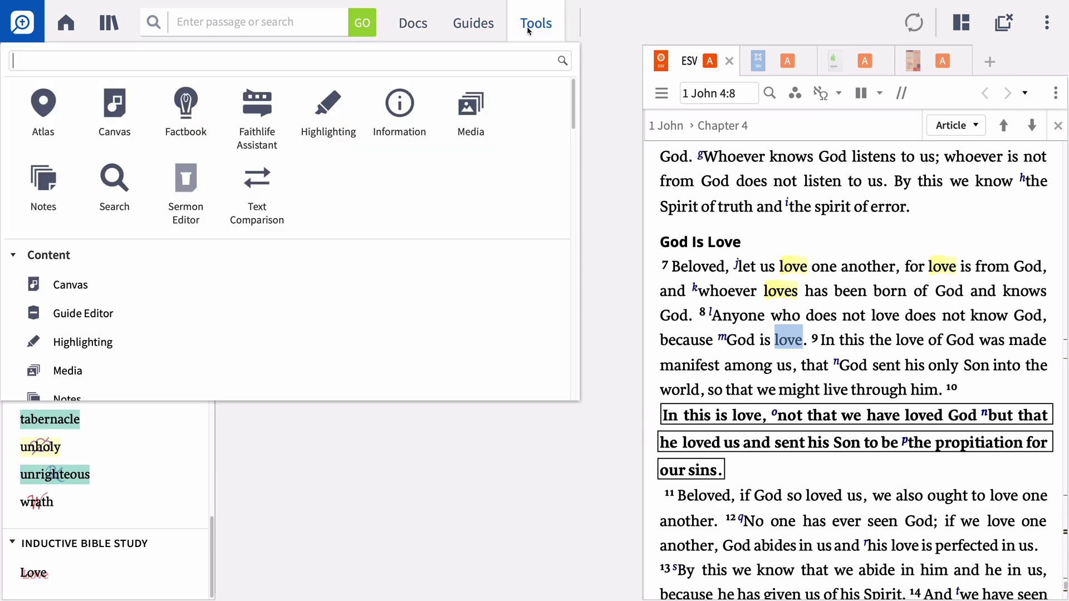
Open Notes and turn off Highlights in the ESV visual filter so the text displays plain
{"action": "left_click", "coordinate": [59, 187]}
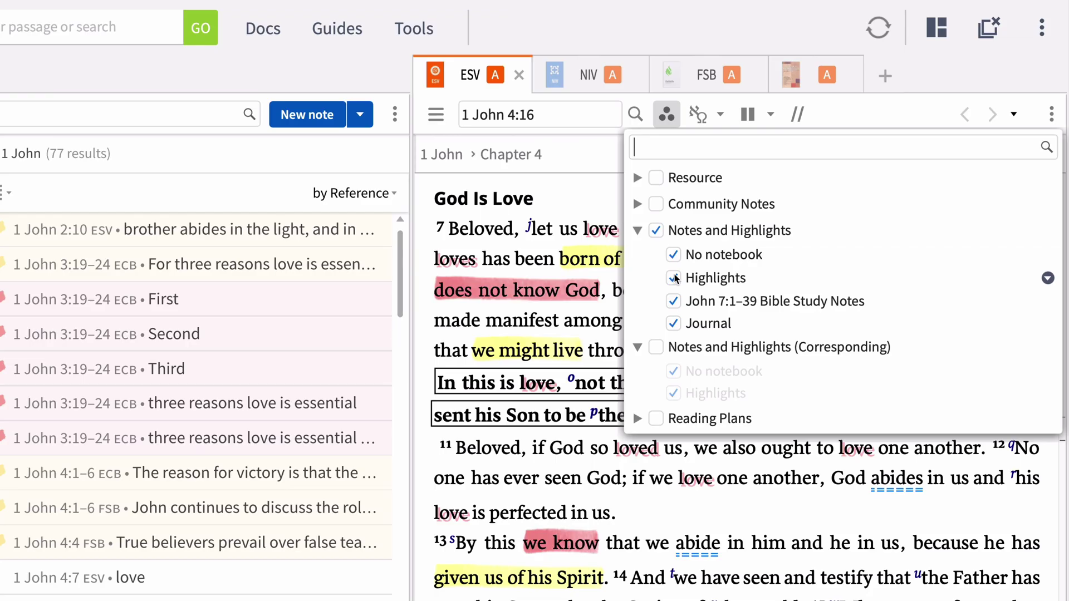
{"action": "left_click", "coordinate": [674, 279]}
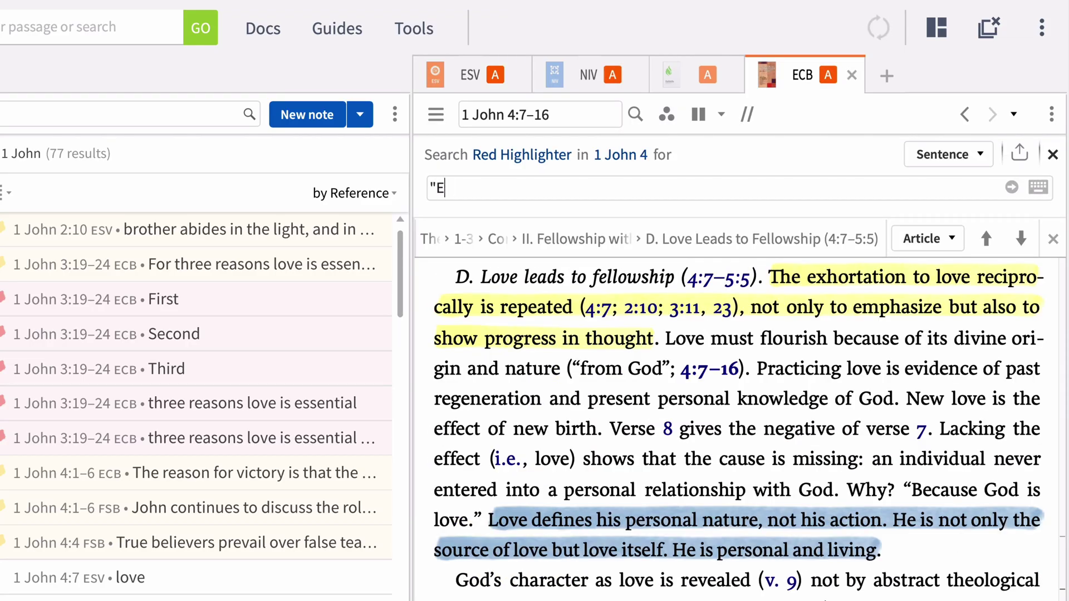
{"action": "type", "text": "vidences\""}
{"action": "key", "text": "Return"}
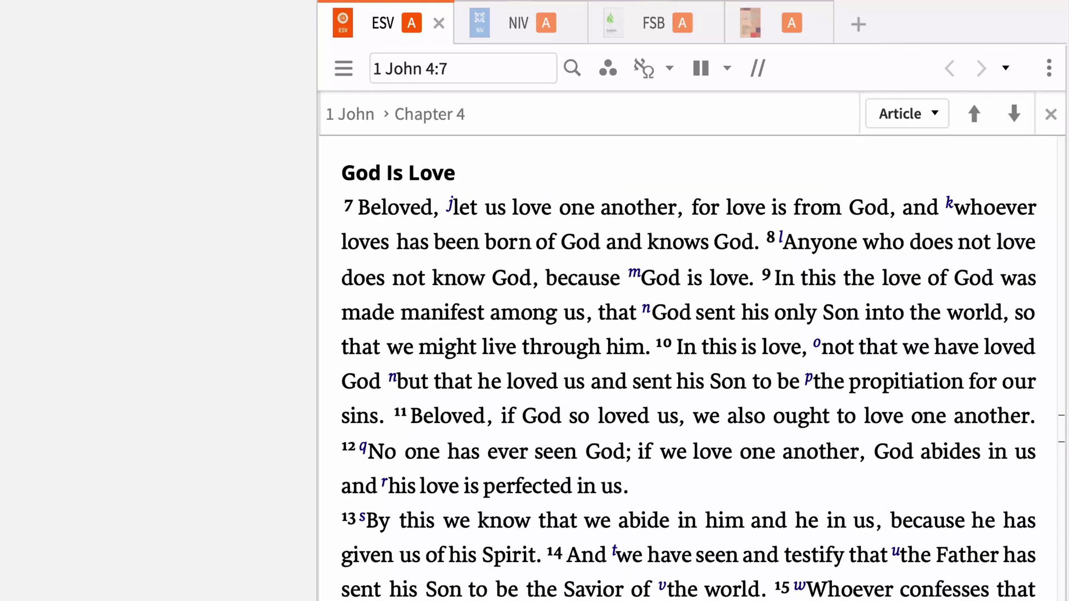
Highlight the two occurrences of 'love' and the word 'loves' in 1 John 4:7 yellow
{"action": "double_click", "coordinate": [527, 213]}
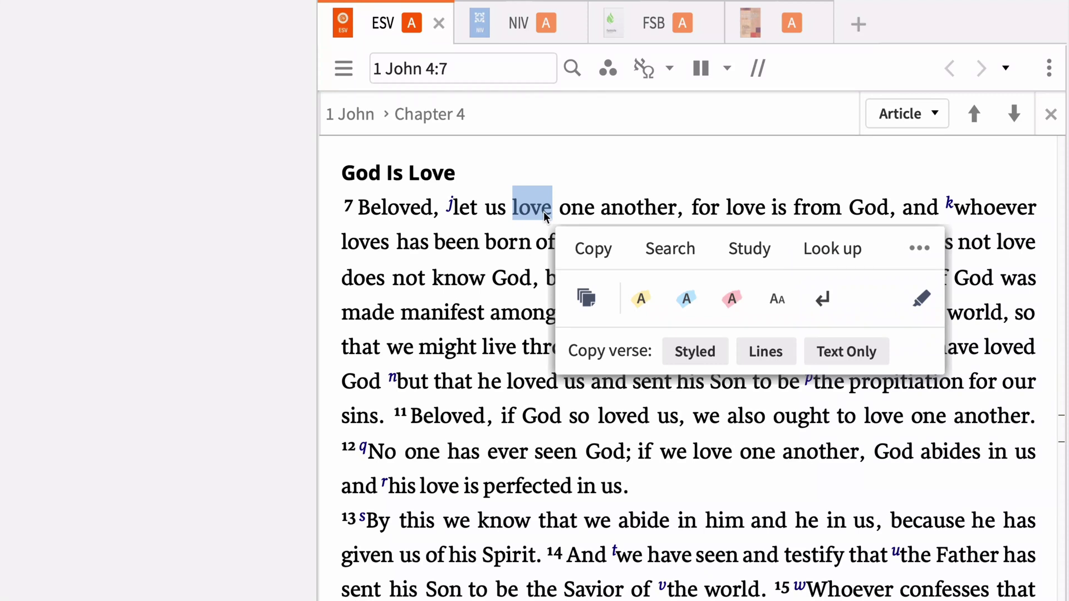
{"action": "left_click", "coordinate": [645, 300]}
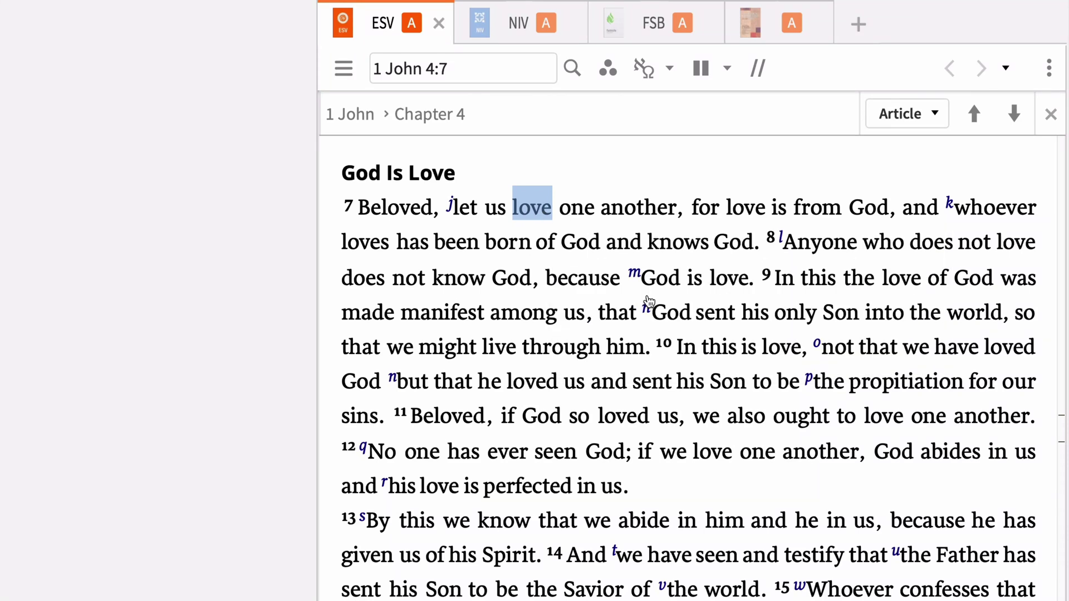
{"action": "double_click", "coordinate": [733, 212]}
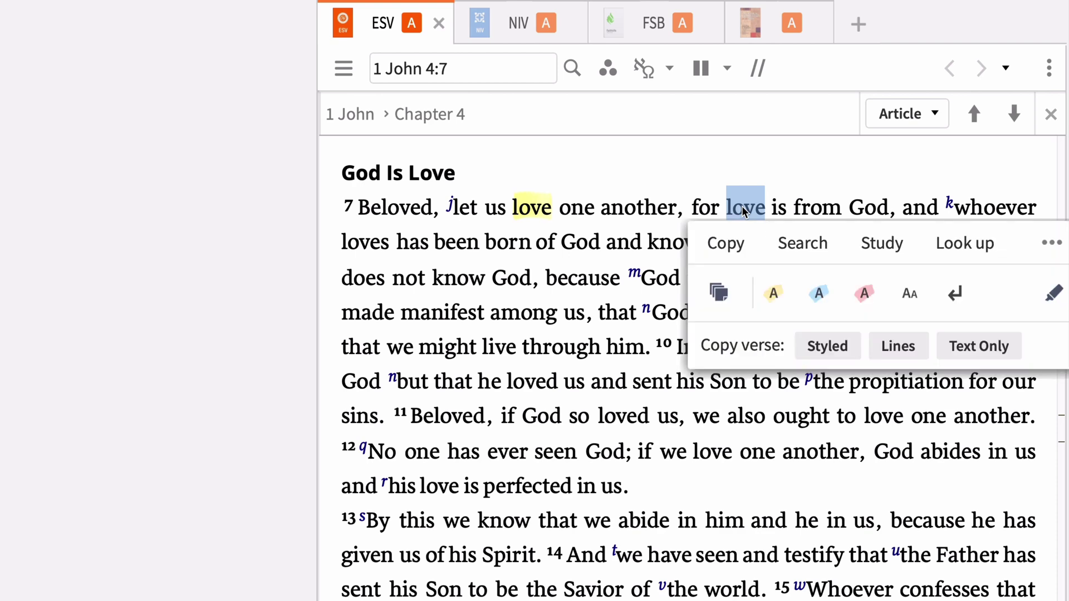
{"action": "left_click", "coordinate": [772, 293]}
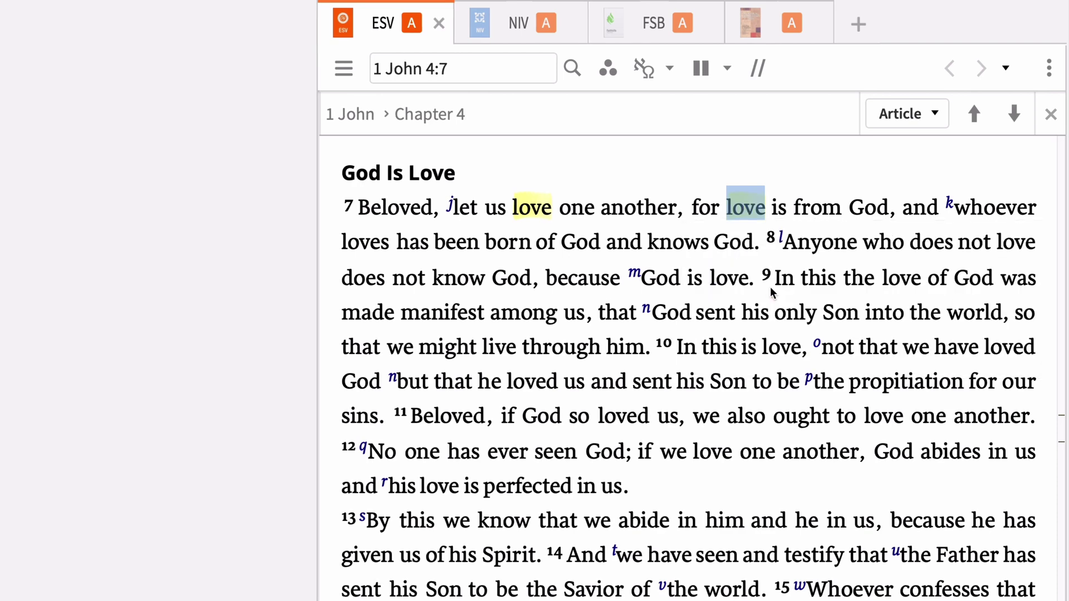
{"action": "double_click", "coordinate": [362, 244]}
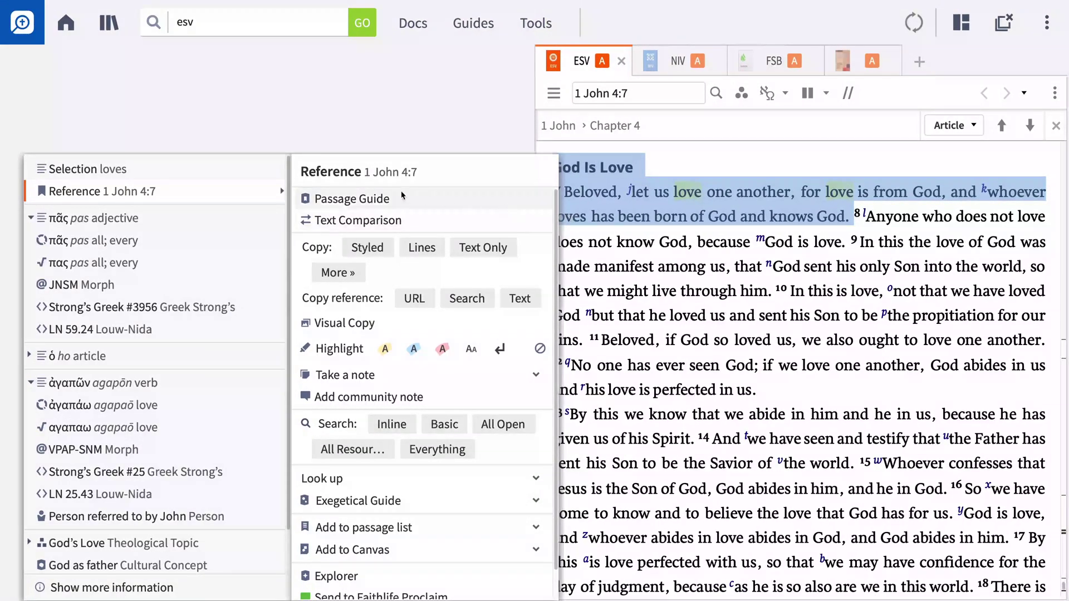
{"action": "left_click", "coordinate": [205, 168]}
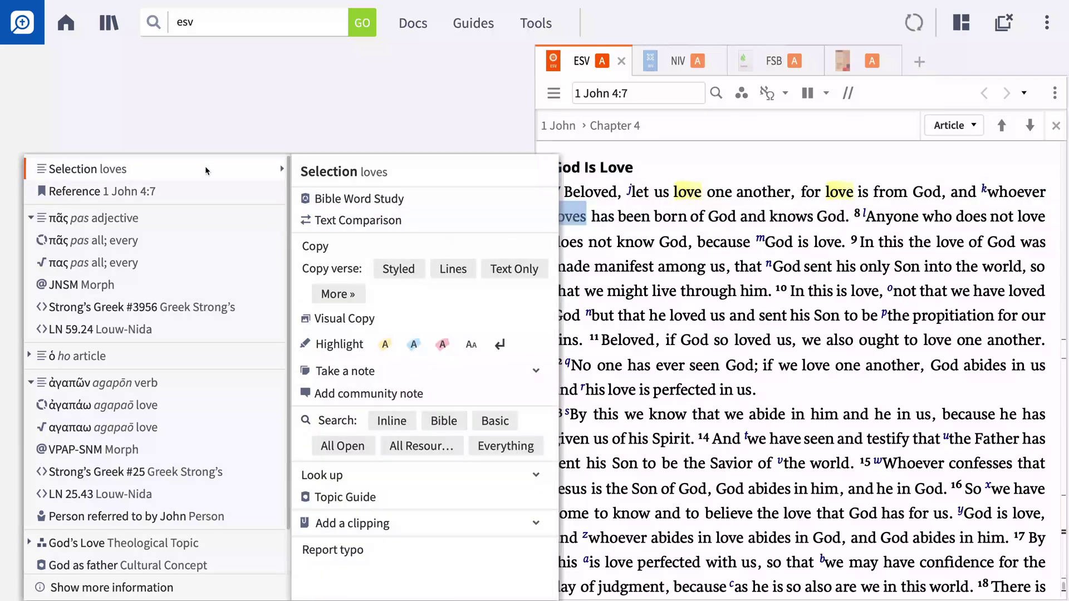
{"action": "left_click", "coordinate": [384, 345]}
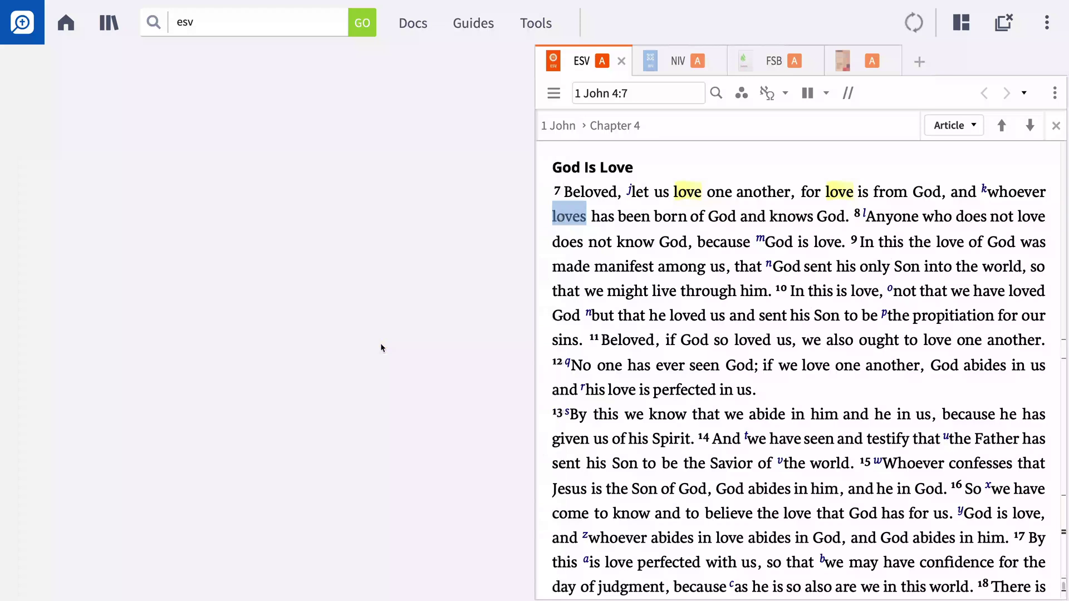
{"action": "left_click", "coordinate": [536, 22]}
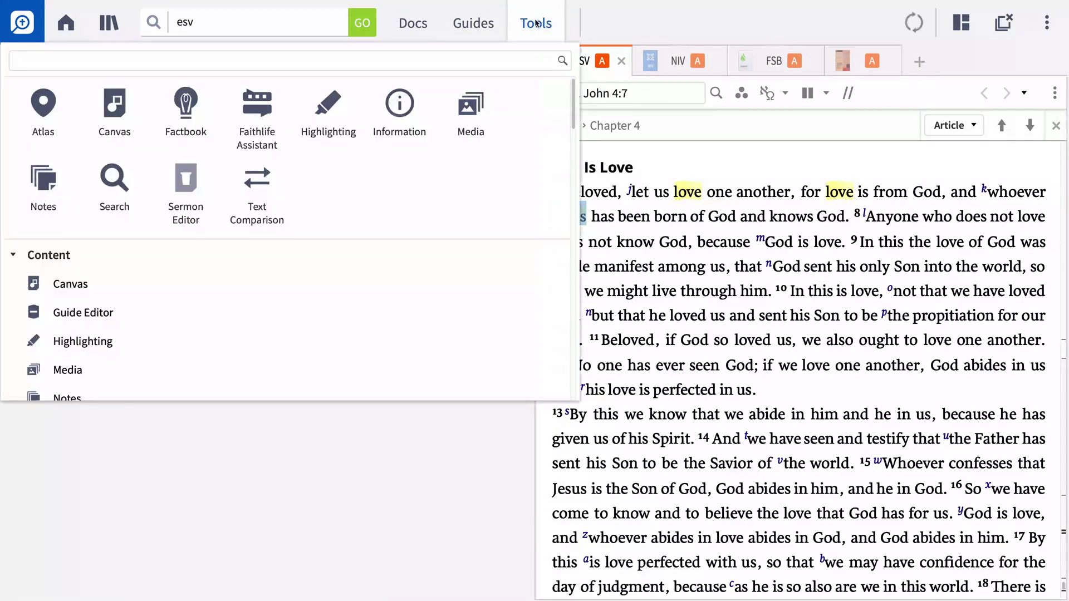
Format verse 10 with Newline Before And After, Bold Text and Box from the Highlighting palette
{"action": "left_click", "coordinate": [328, 117]}
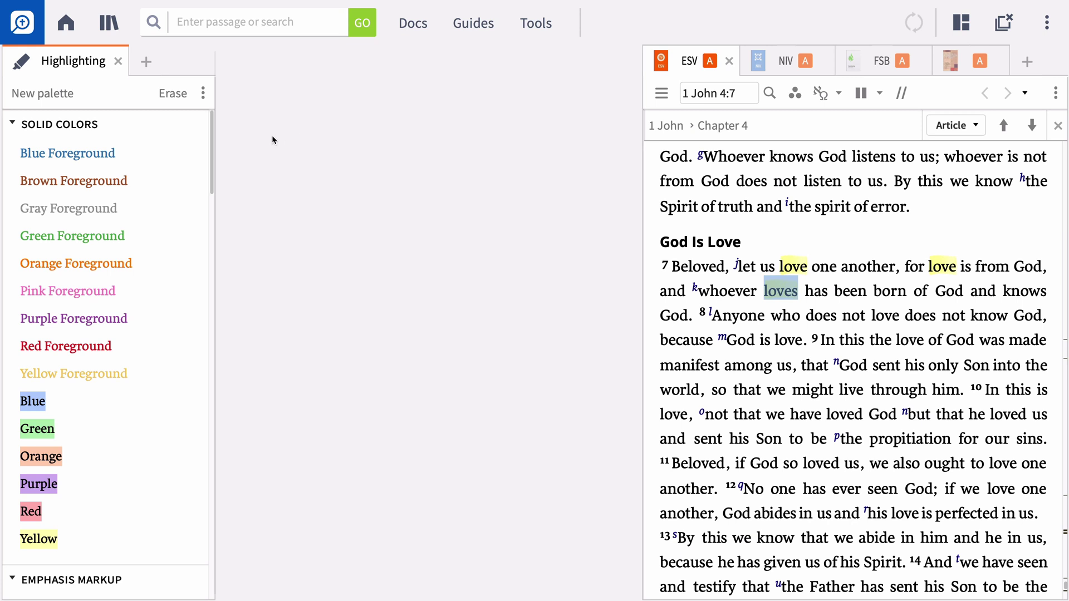
{"action": "scroll", "coordinate": [169, 174], "scroll_direction": "down", "scroll_amount": 3}
{"action": "scroll", "coordinate": [169, 173], "scroll_direction": "down", "scroll_amount": 3}
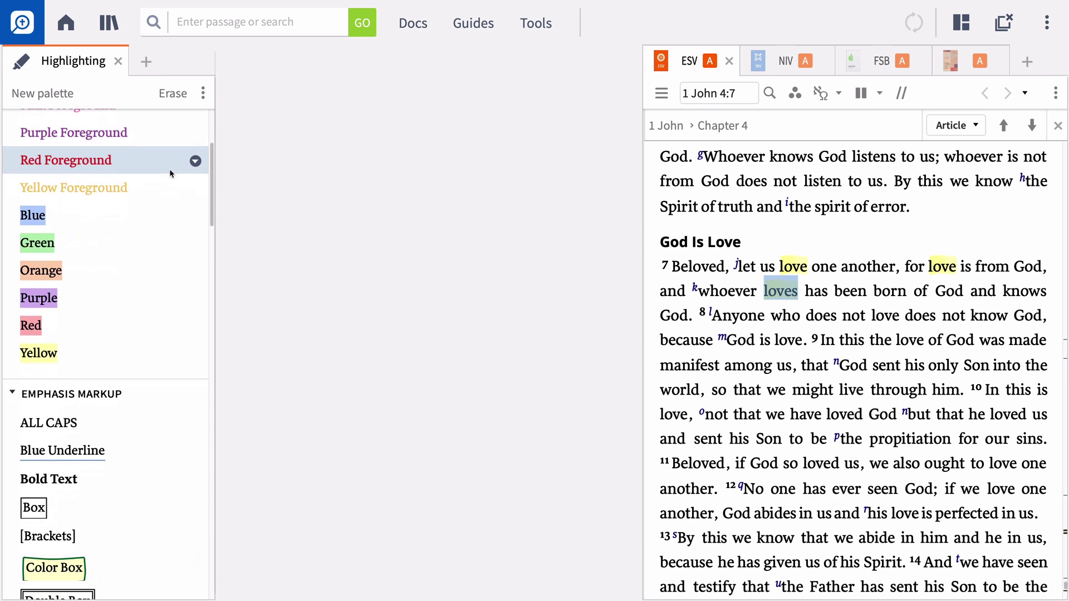
{"action": "scroll", "coordinate": [171, 173], "scroll_direction": "down", "scroll_amount": 1}
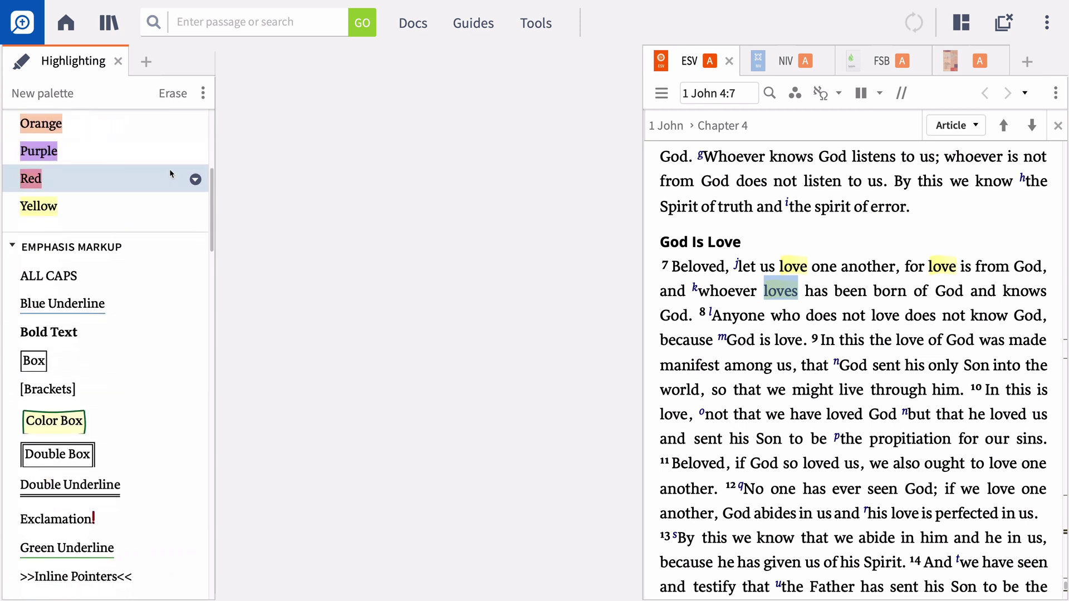
{"action": "scroll", "coordinate": [170, 173], "scroll_direction": "down", "scroll_amount": 2}
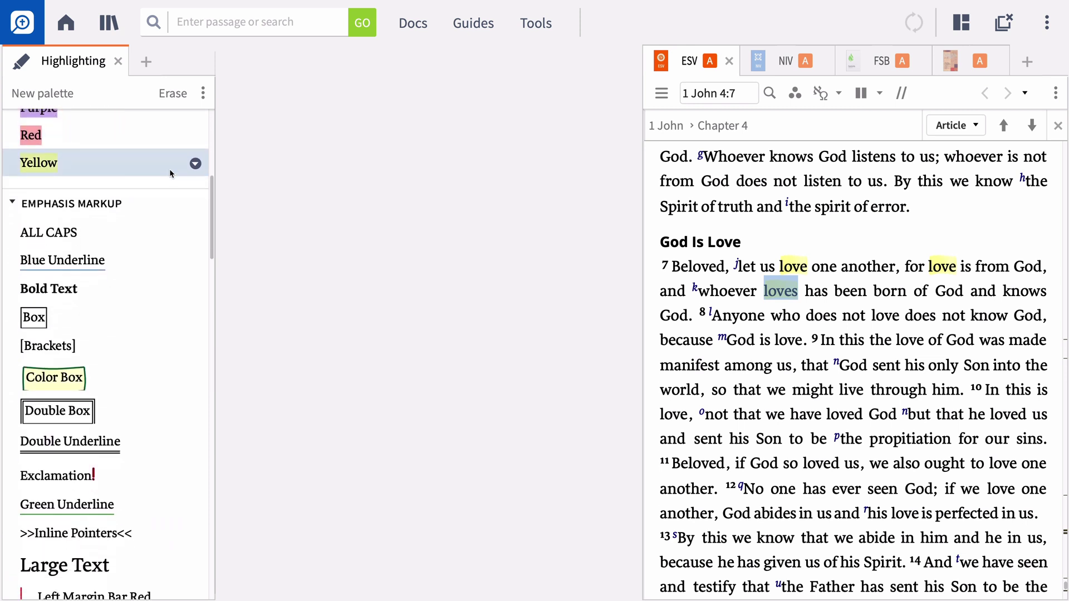
{"action": "scroll", "coordinate": [170, 173], "scroll_direction": "down", "scroll_amount": 4}
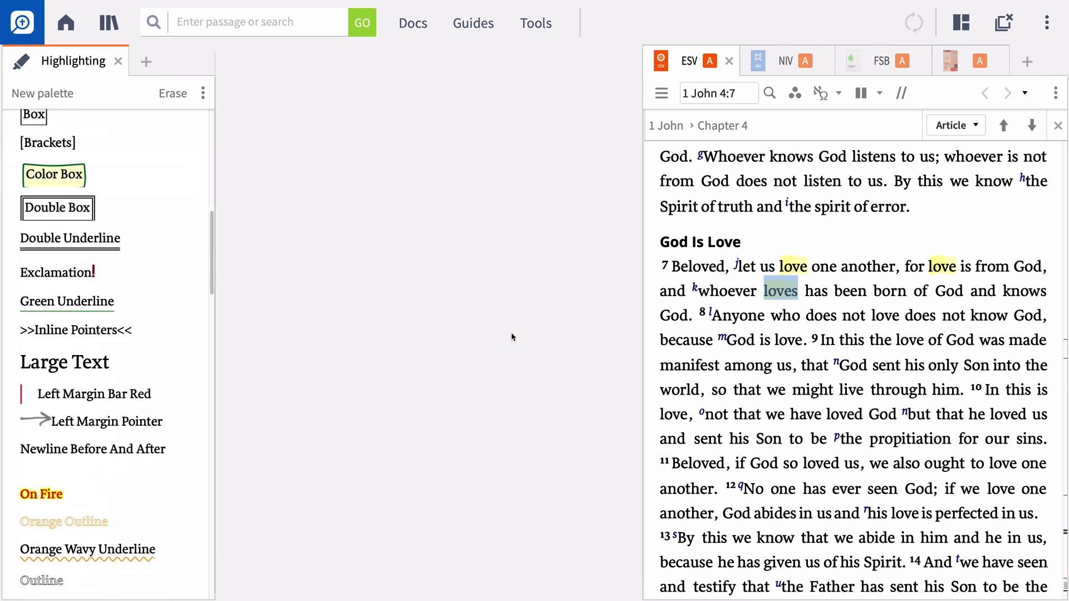
{"action": "left_click_drag", "start_coordinate": [984, 391], "coordinate": [1051, 444]}
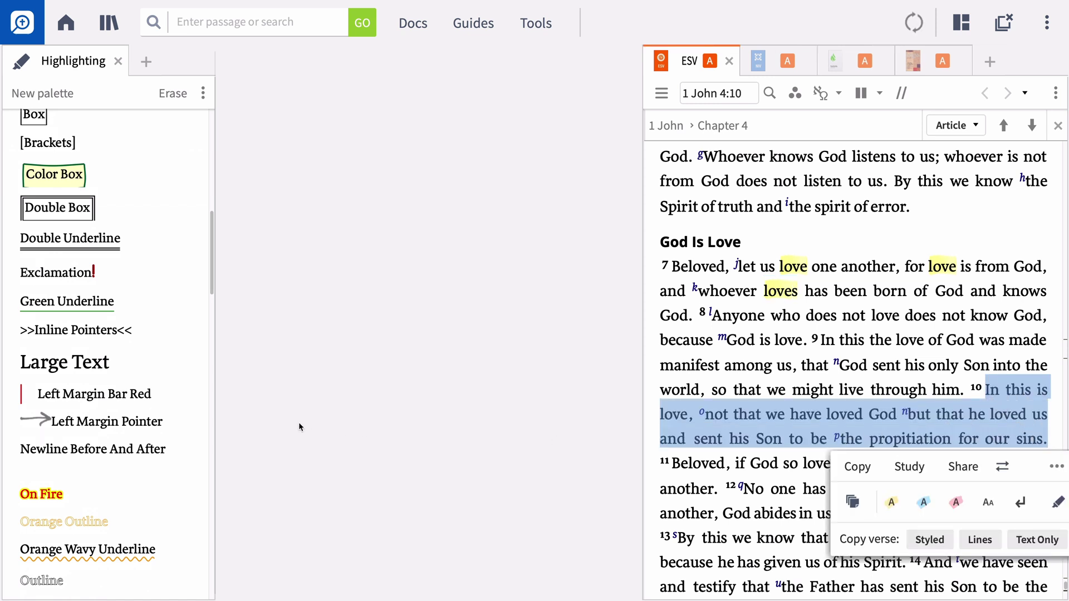
{"action": "left_click", "coordinate": [149, 454]}
{"action": "scroll", "coordinate": [147, 454], "scroll_direction": "up", "scroll_amount": 3}
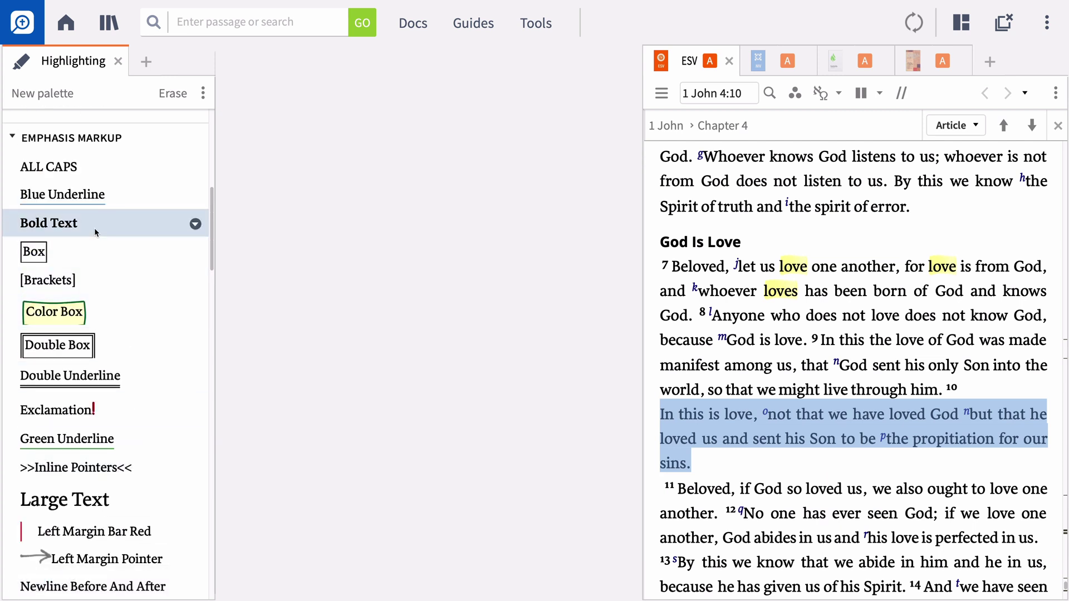
{"action": "left_click", "coordinate": [94, 229]}
{"action": "left_click", "coordinate": [98, 248]}
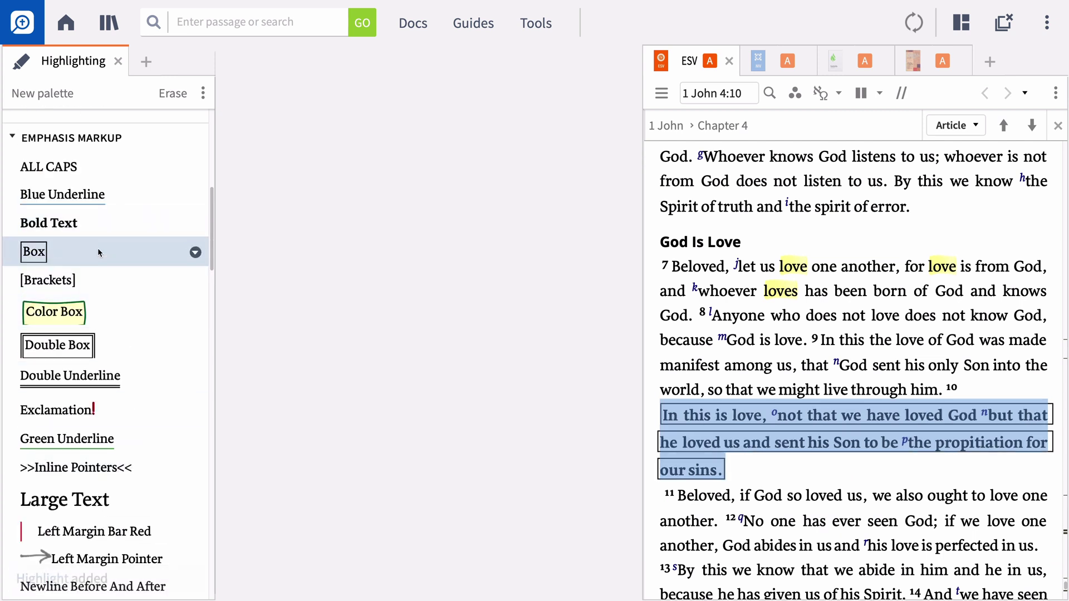
{"action": "scroll", "coordinate": [101, 251], "scroll_direction": "down", "scroll_amount": 10}
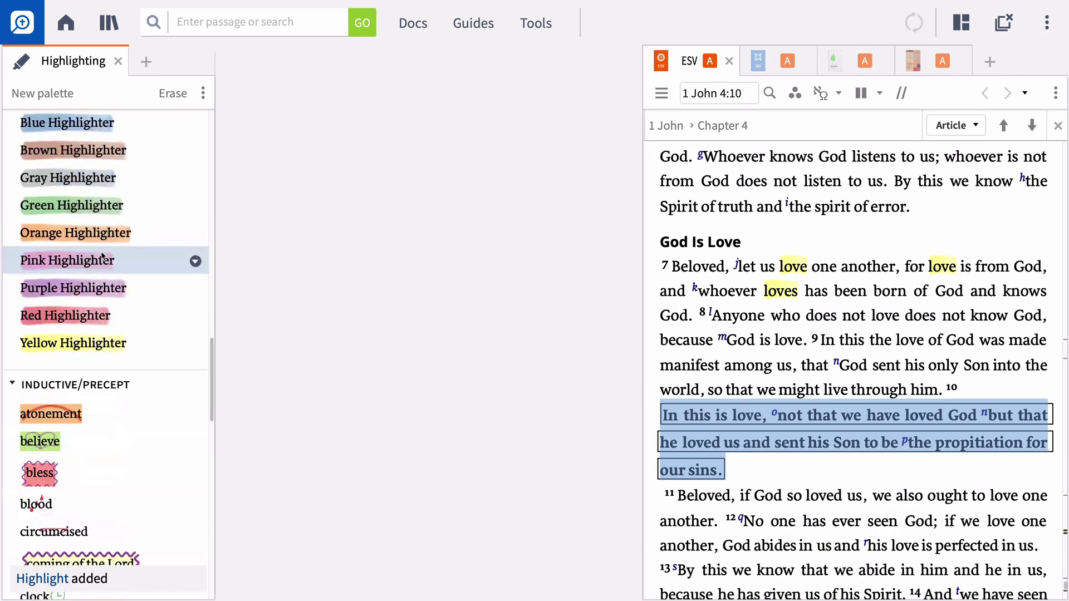
Give Yellow Highlighter shortcut key 1 and Red Highlighter shortcut key 2
{"action": "left_click", "coordinate": [196, 344]}
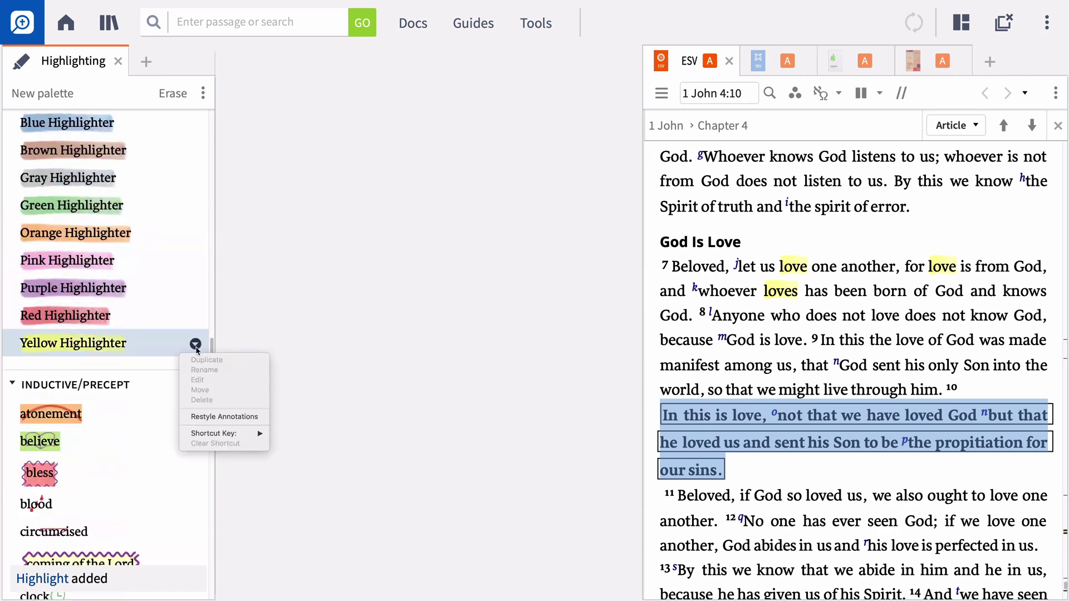
{"action": "mouse_move", "coordinate": [245, 433]}
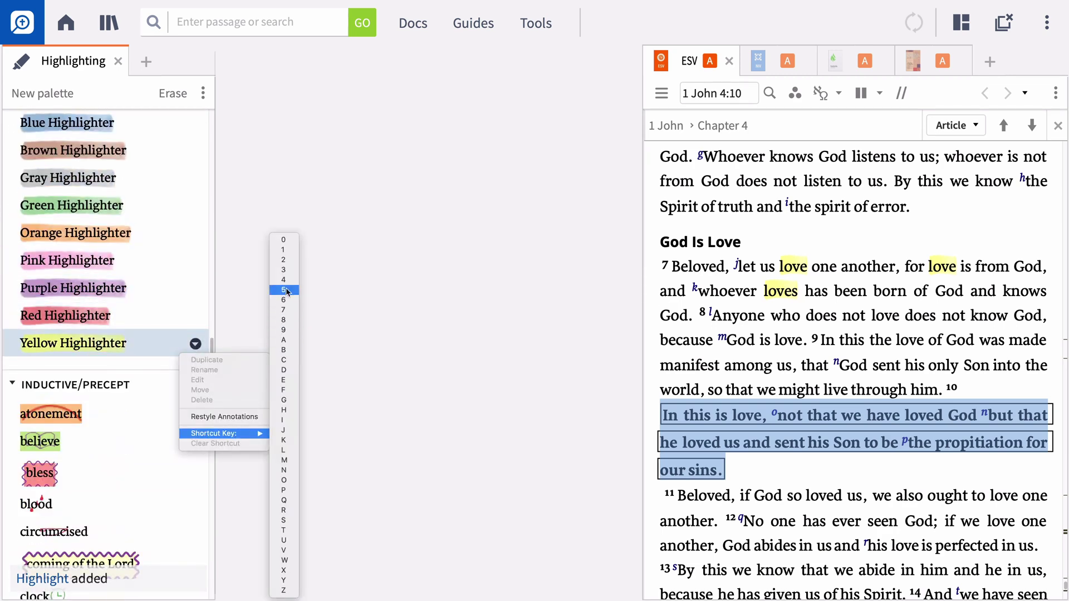
{"action": "left_click", "coordinate": [290, 251]}
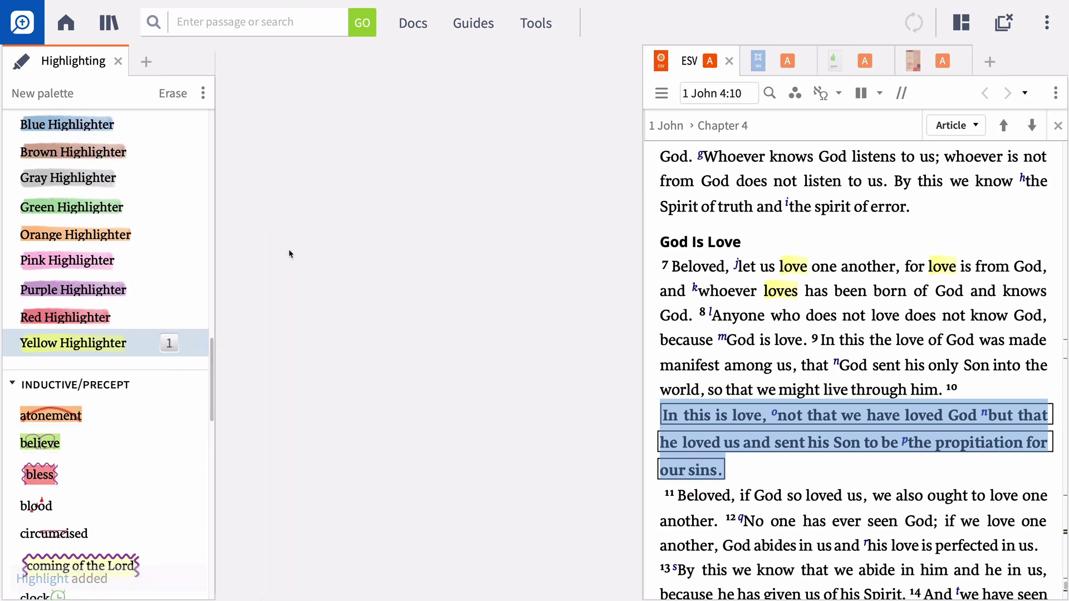
{"action": "left_click", "coordinate": [196, 317]}
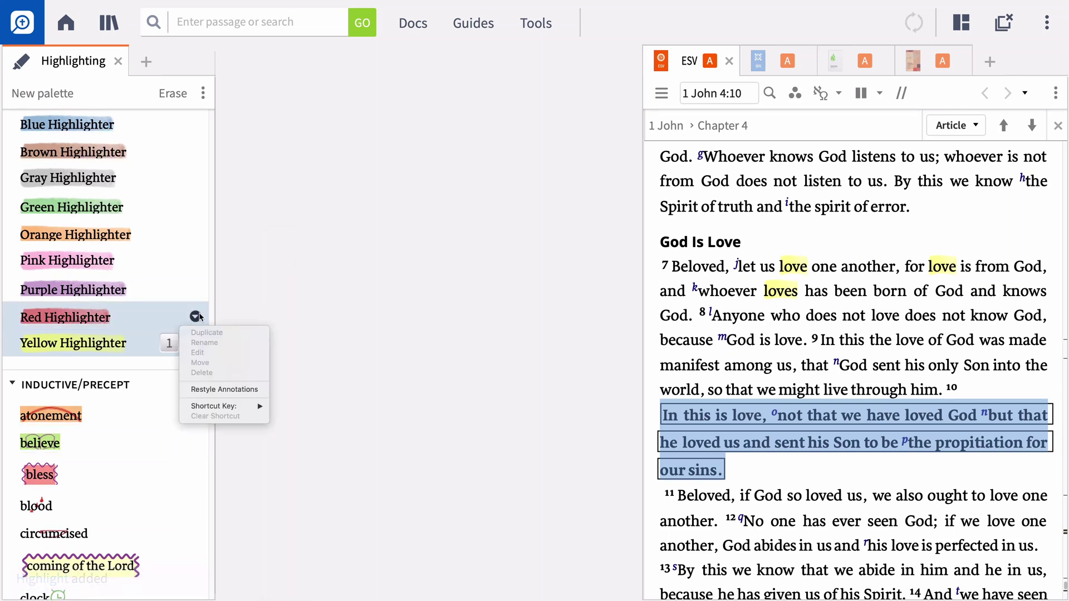
{"action": "mouse_move", "coordinate": [245, 406]}
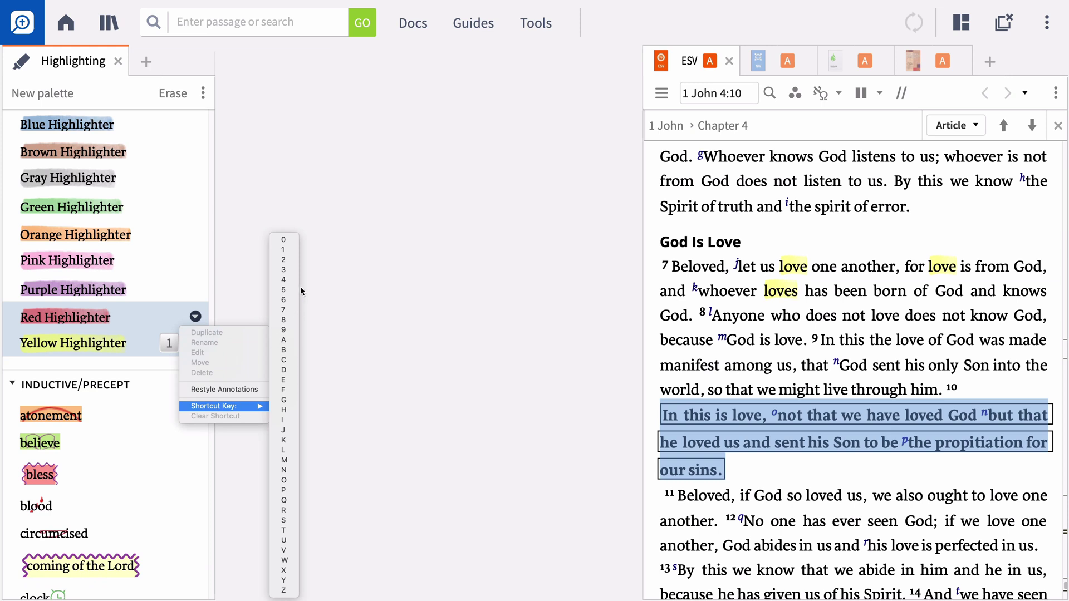
{"action": "left_click", "coordinate": [292, 260]}
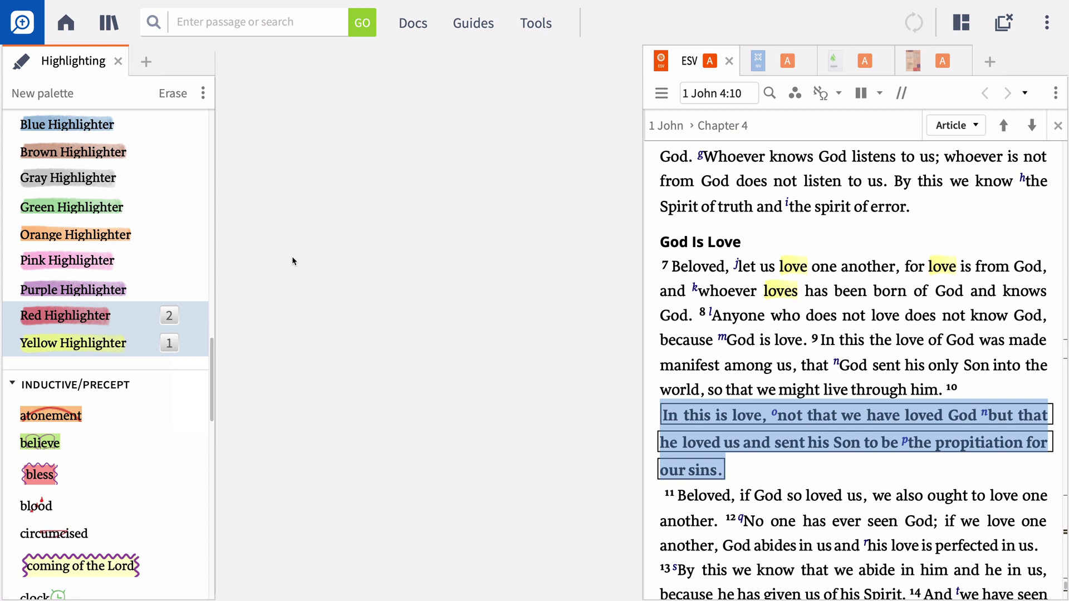
Create a new palette named 'Inductive Bible Study'
{"action": "left_click", "coordinate": [61, 98]}
{"action": "type", "text": "In"}
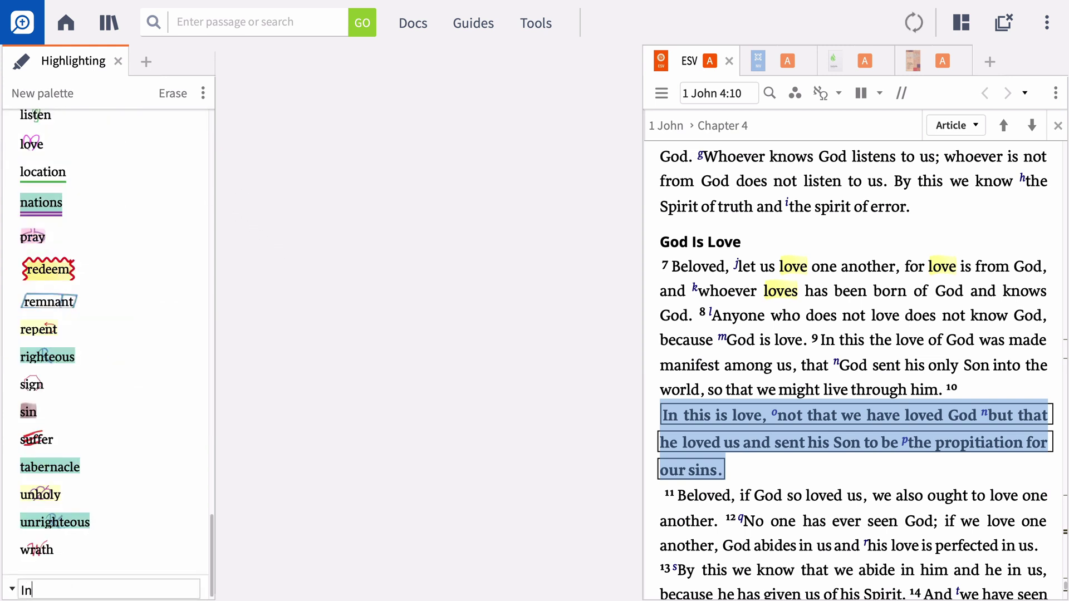
{"action": "type", "text": "ductive Bible Study"}
{"action": "key", "text": "Return"}
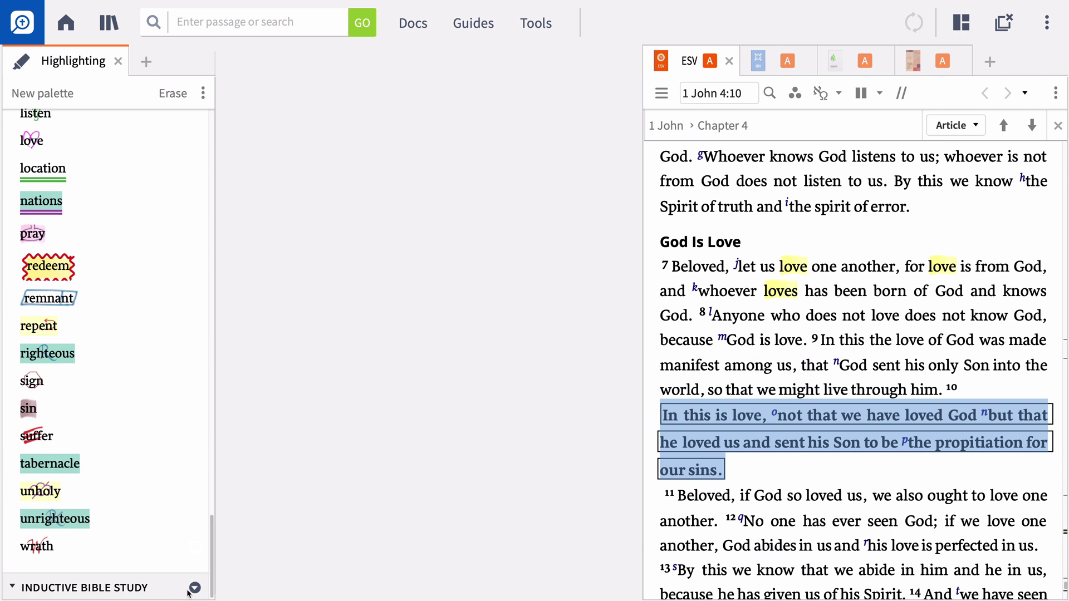
Add a style named 'Love' with a red Shadow text effect and save it
{"action": "left_click", "coordinate": [193, 589]}
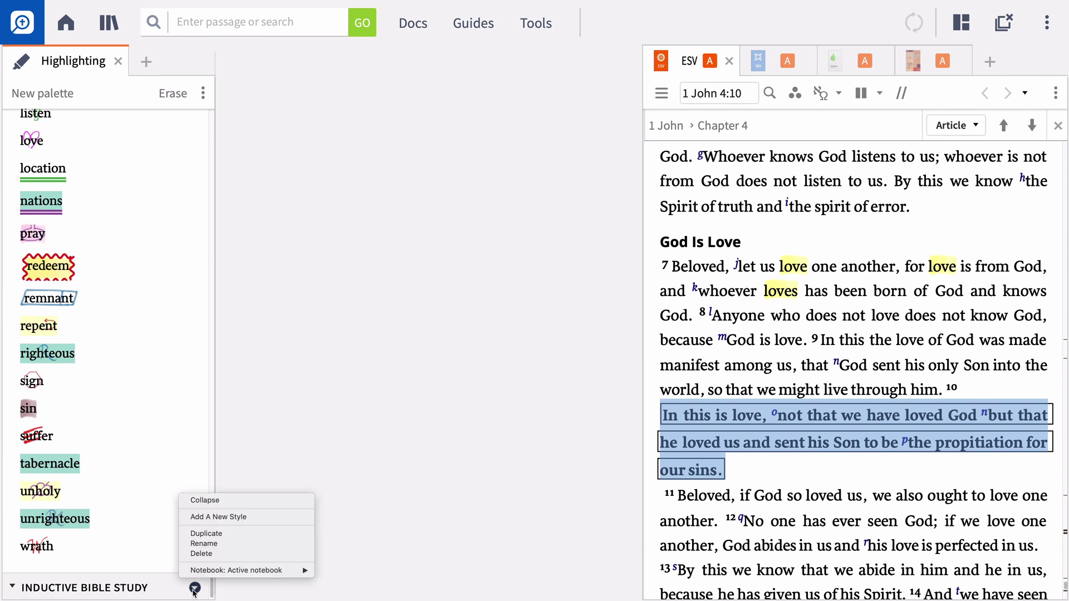
{"action": "left_click", "coordinate": [211, 518]}
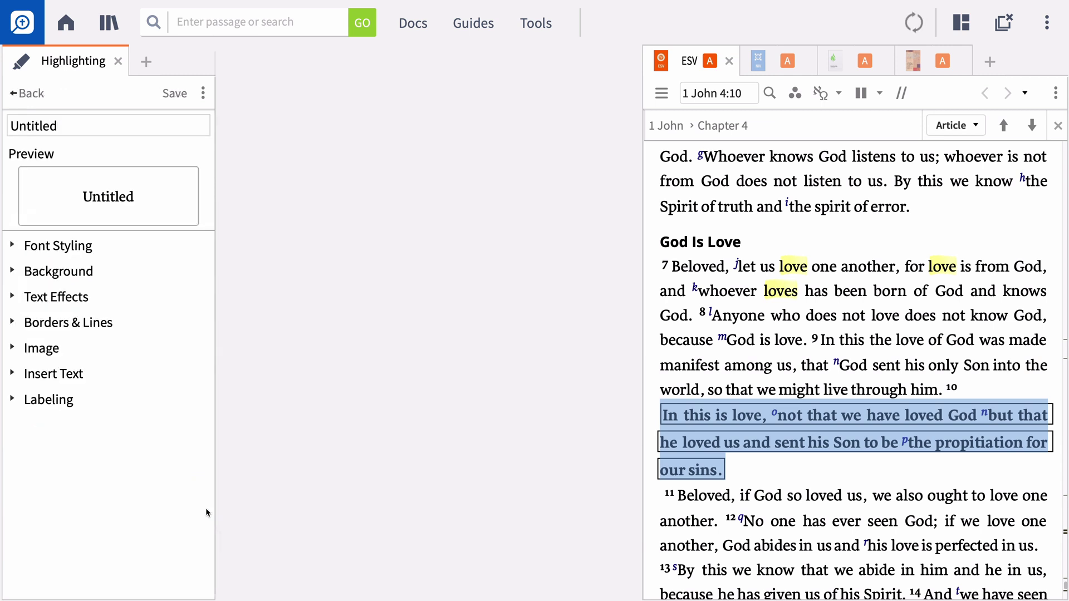
{"action": "double_click", "coordinate": [64, 128]}
{"action": "type", "text": "Love"}
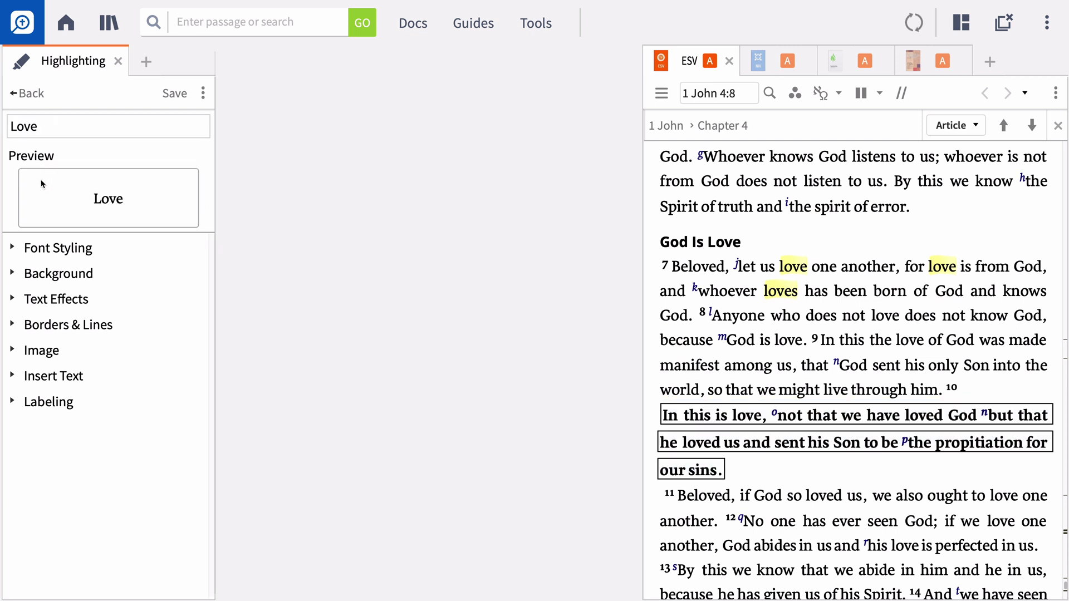
{"action": "left_click", "coordinate": [12, 300]}
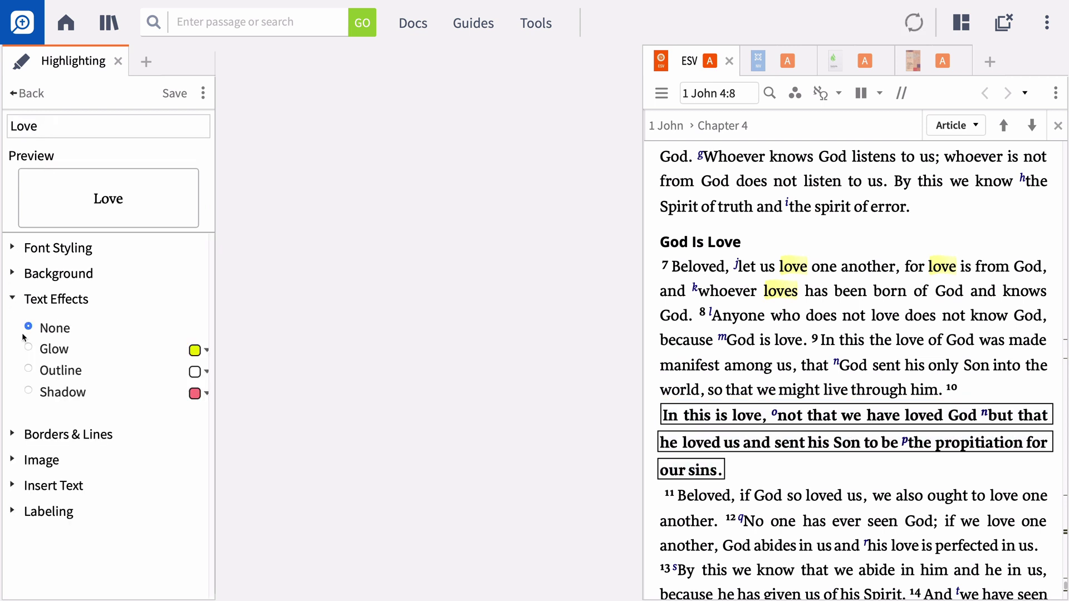
{"action": "left_click", "coordinate": [29, 392]}
{"action": "left_click", "coordinate": [175, 96]}
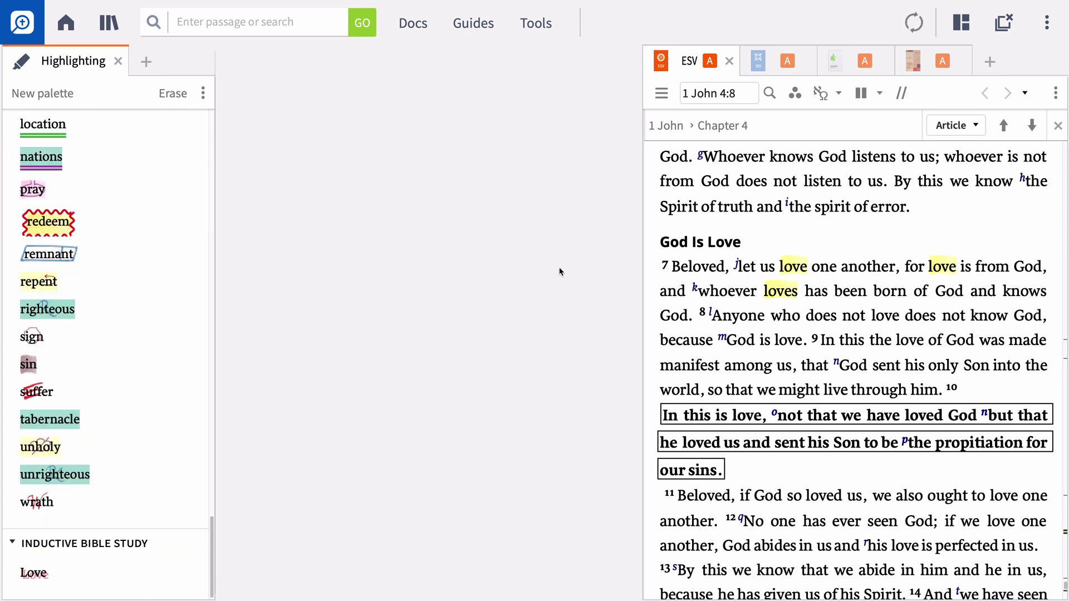
Mark 'love' in 'God is love' (1 John 4:8) with the new Love style
{"action": "double_click", "coordinate": [790, 339]}
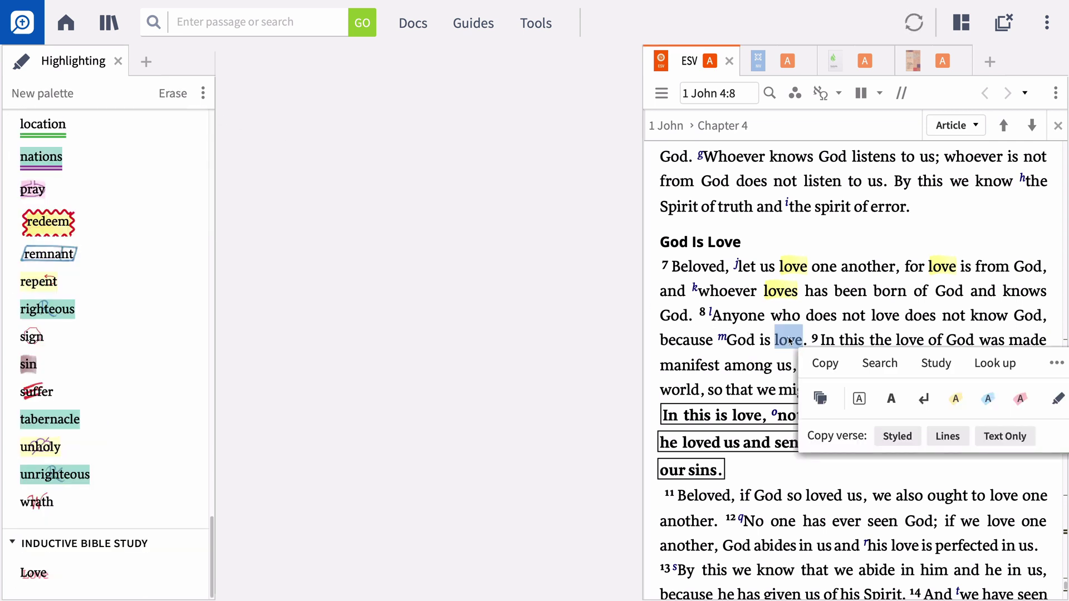
{"action": "left_click", "coordinate": [128, 582]}
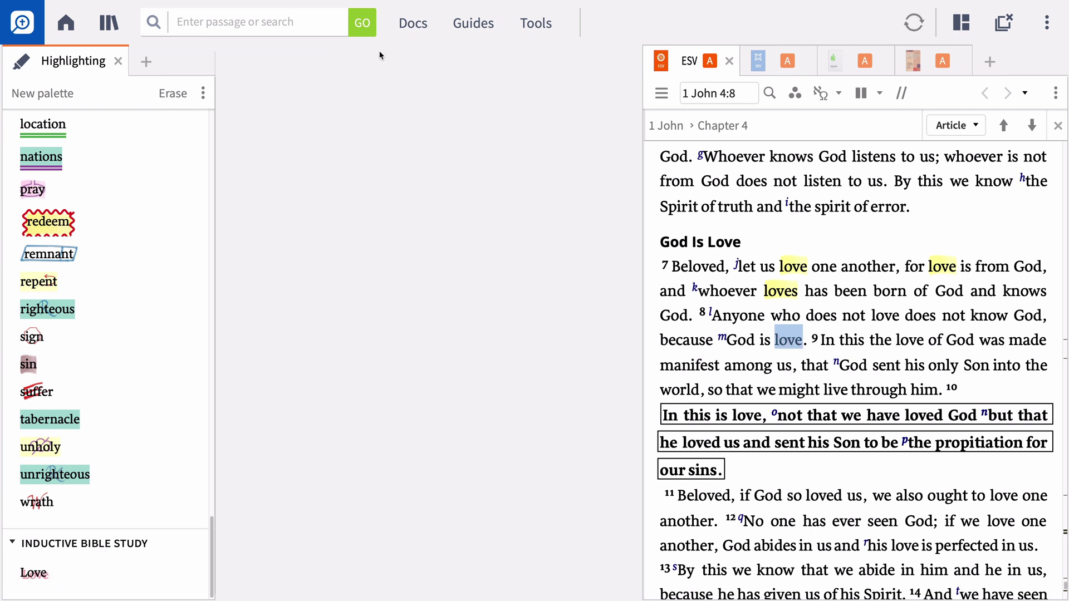
{"action": "left_click", "coordinate": [526, 26]}
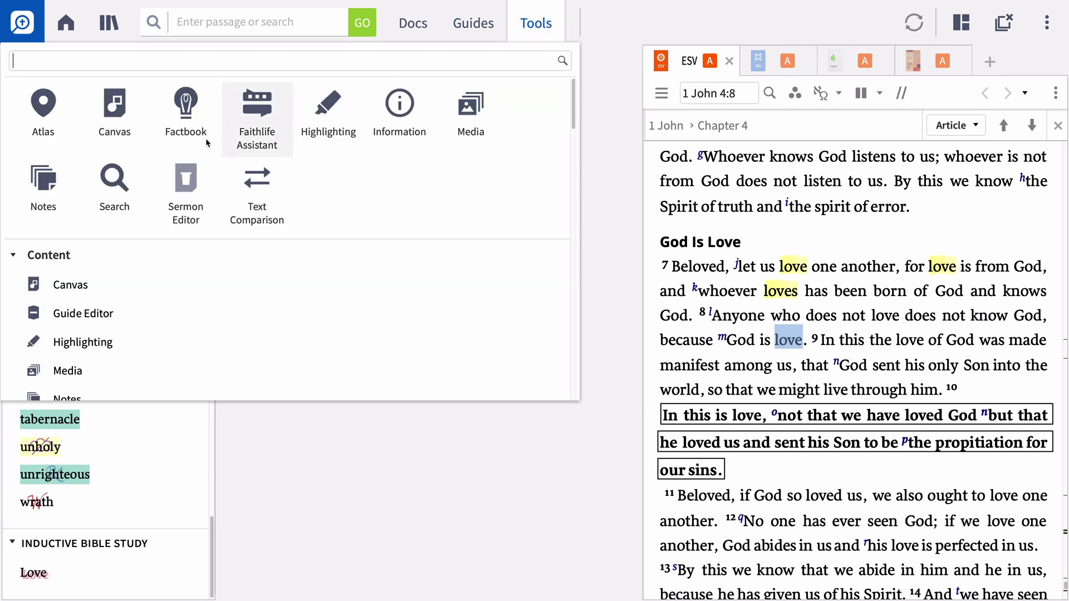
Open the Notes tool listing all 68 notes and highlights
{"action": "left_click", "coordinate": [44, 184]}
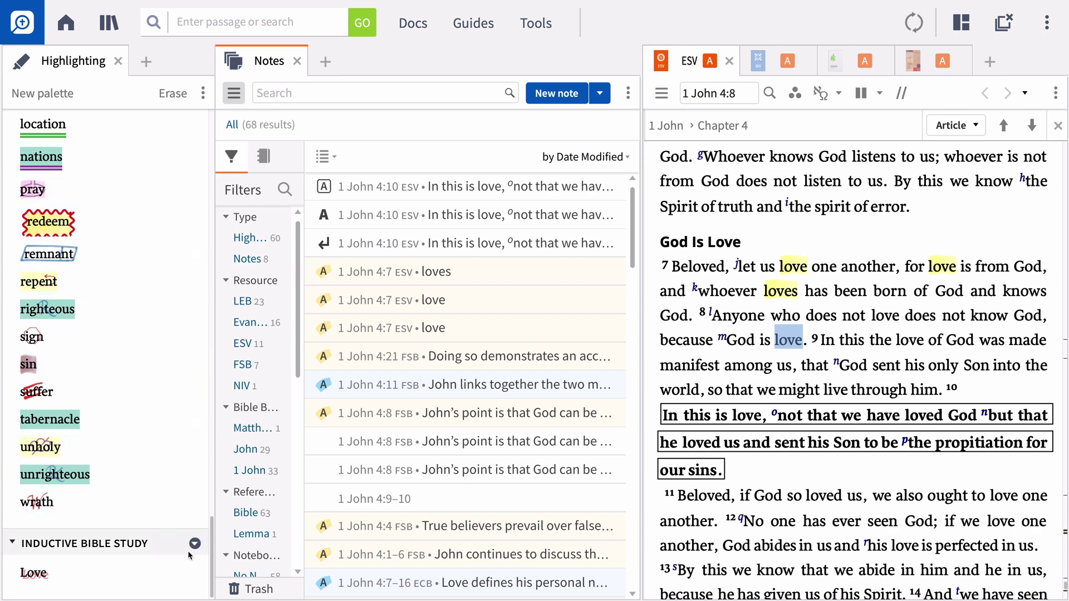
{"action": "left_click", "coordinate": [195, 544]}
Set the Inductive Bible Study palette's notebook to Highlights
{"action": "mouse_move", "coordinate": [206, 590]}
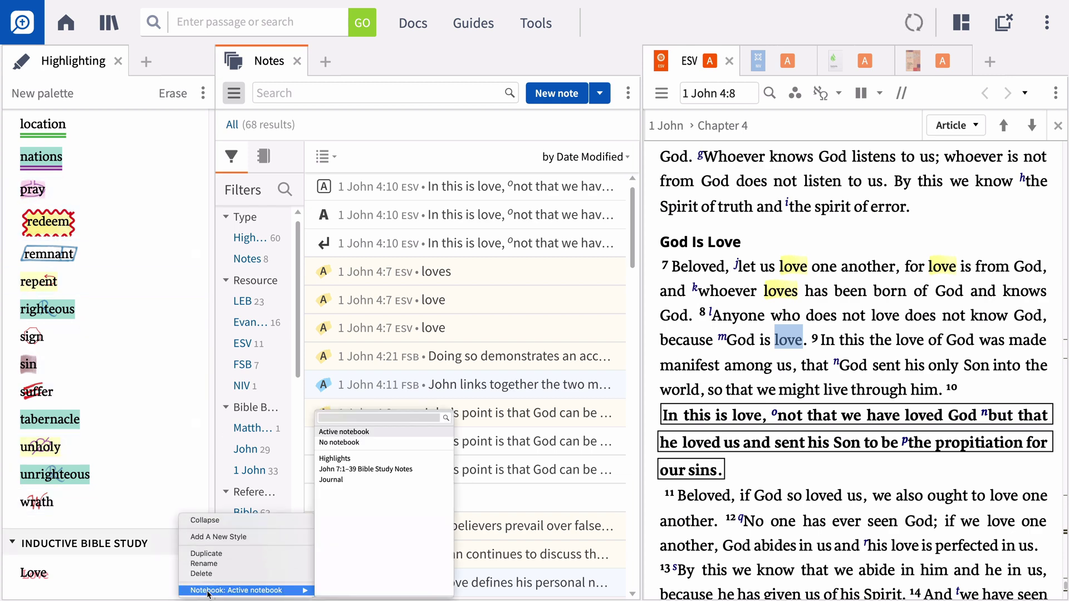
{"action": "left_click", "coordinate": [342, 461]}
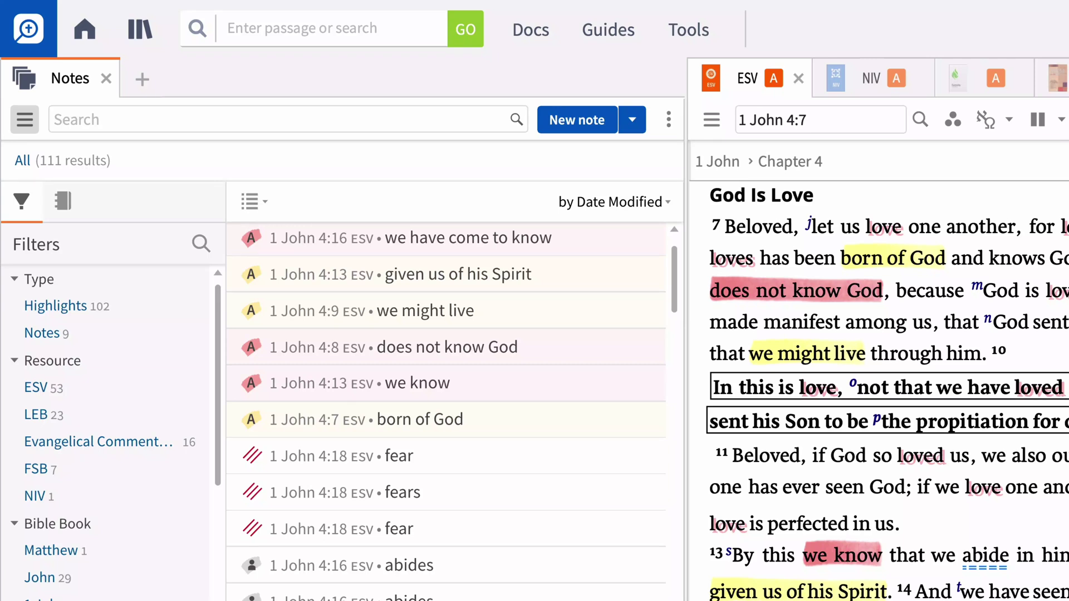
Filter the Notes list to highlights in 1 John, trying and removing the FSB filter
{"action": "left_click", "coordinate": [69, 305]}
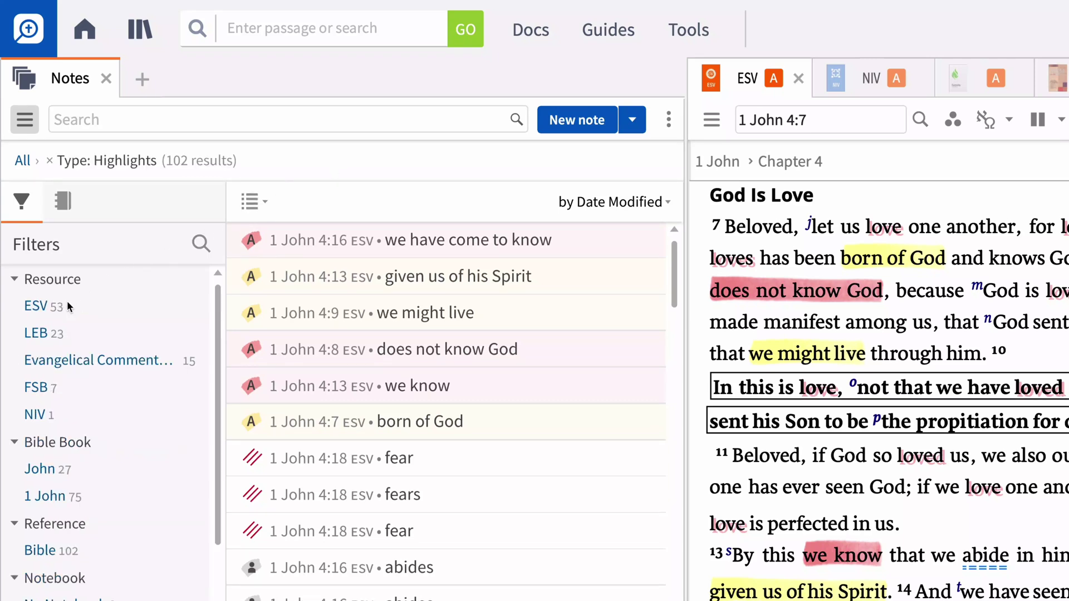
{"action": "left_click", "coordinate": [49, 493]}
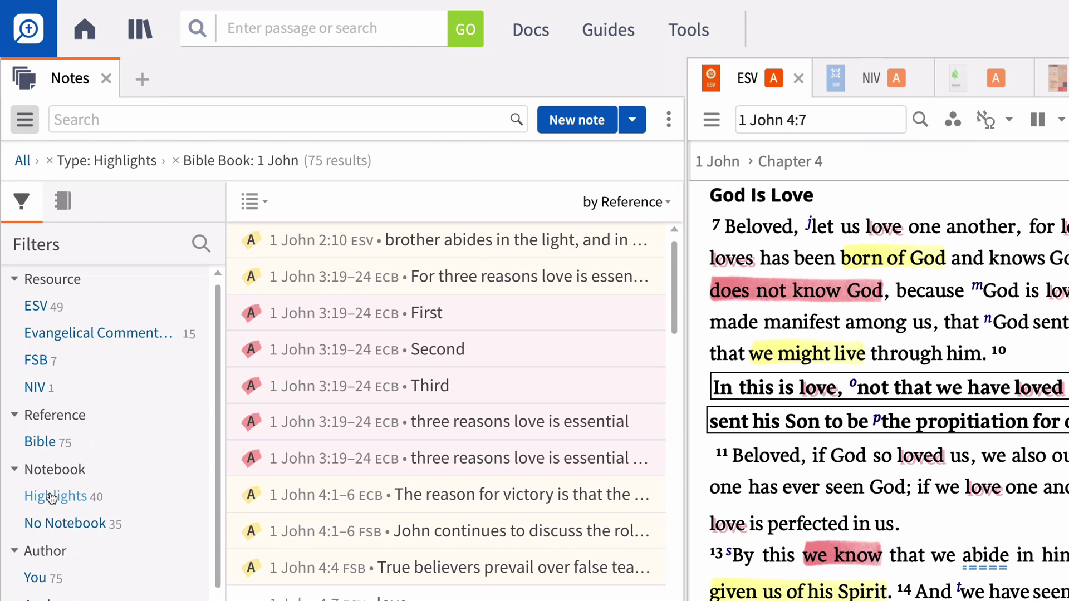
{"action": "left_click", "coordinate": [29, 359]}
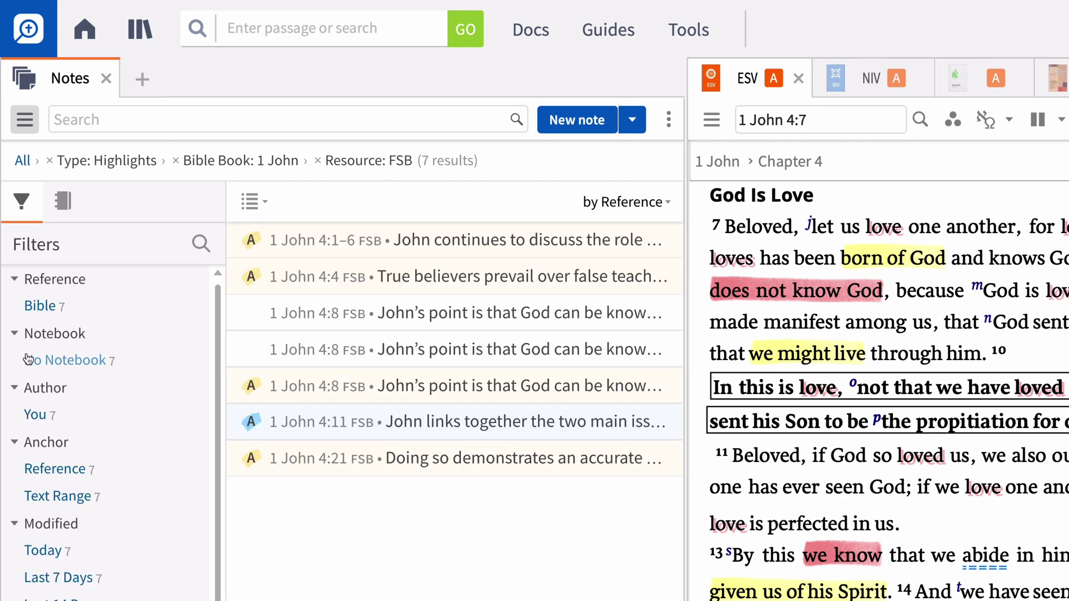
{"action": "left_click", "coordinate": [318, 162]}
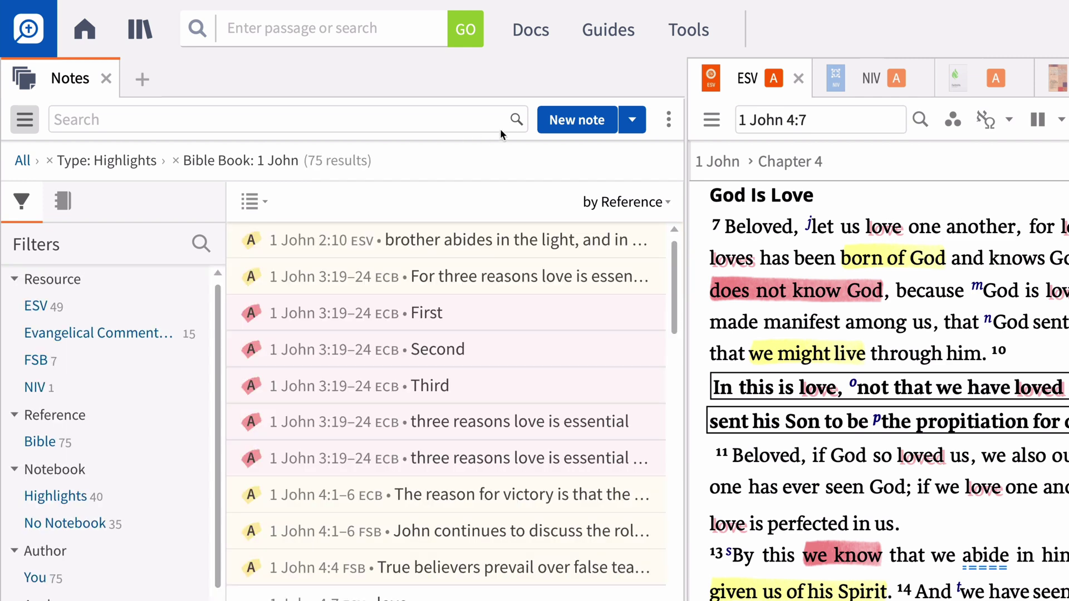
Copy the list's location as an L4 link and switch to the 'Study Notes for 1 John' note
{"action": "left_click", "coordinate": [670, 119]}
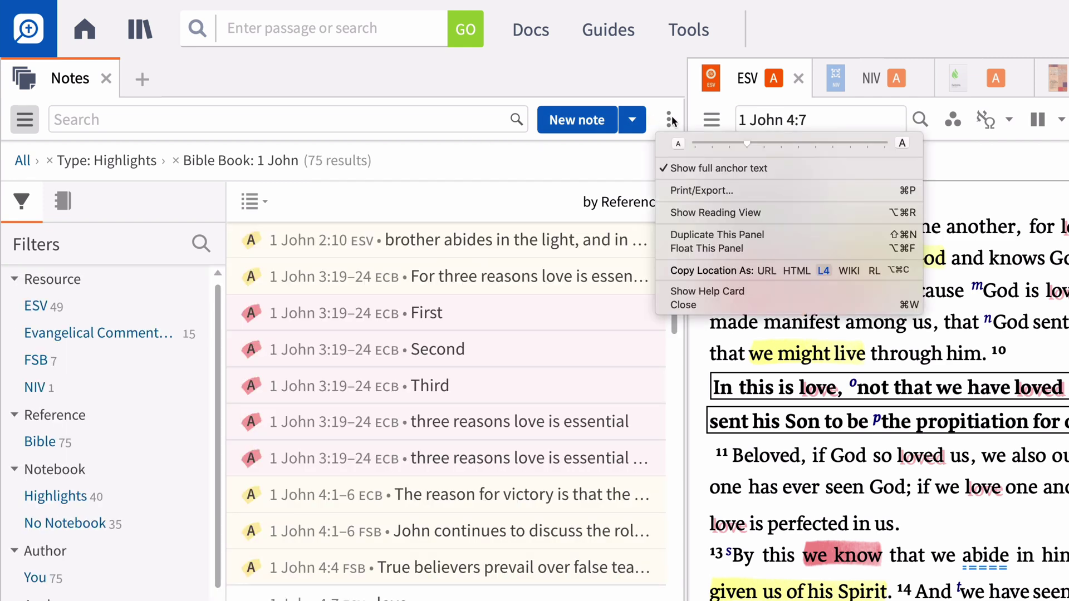
{"action": "left_click", "coordinate": [825, 269]}
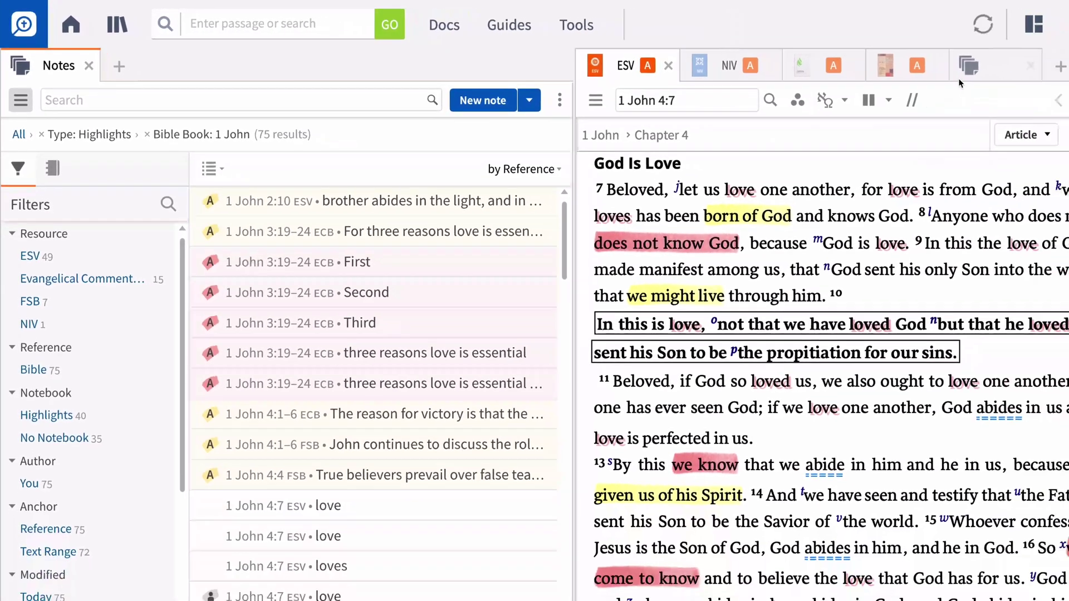
{"action": "left_click", "coordinate": [958, 79]}
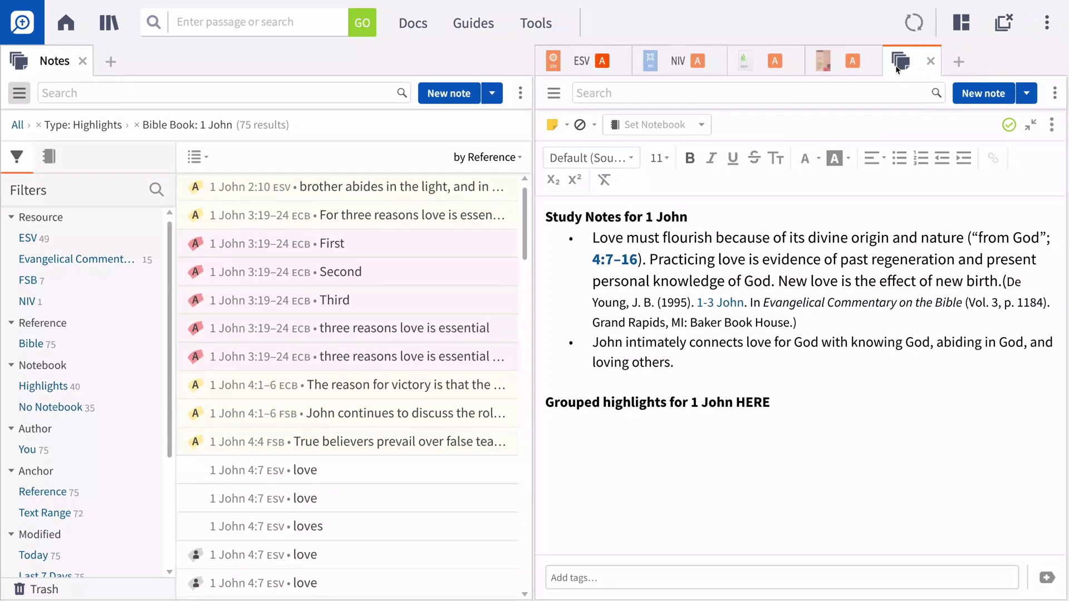
Link the word HERE in the note to the copied 1 John highlights address
{"action": "double_click", "coordinate": [757, 402]}
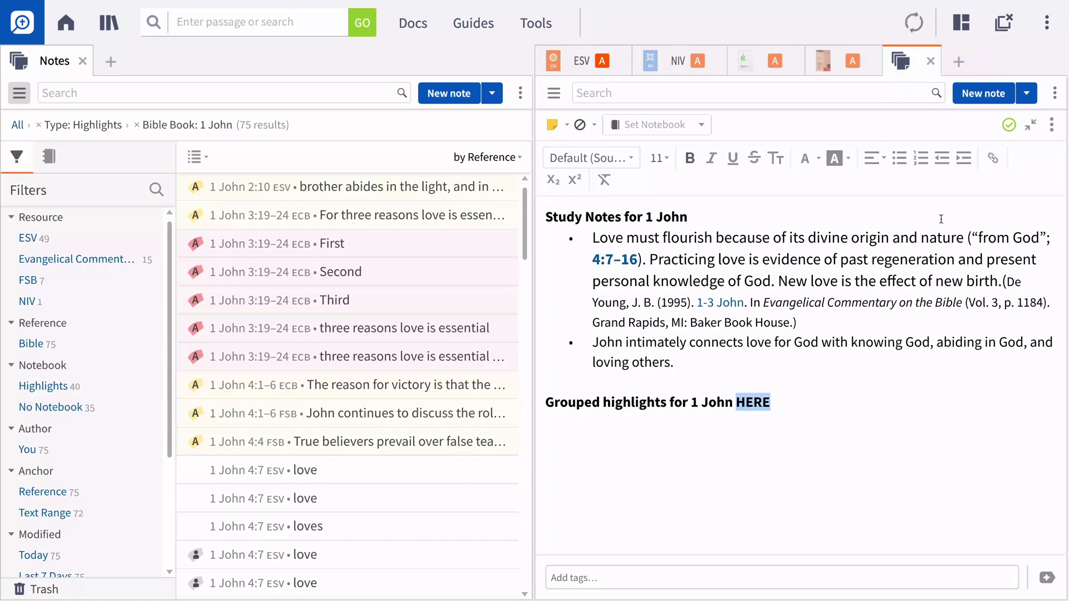
{"action": "left_click", "coordinate": [993, 158]}
{"action": "key", "text": "ctrl+v"}
{"action": "left_click", "coordinate": [1042, 193]}
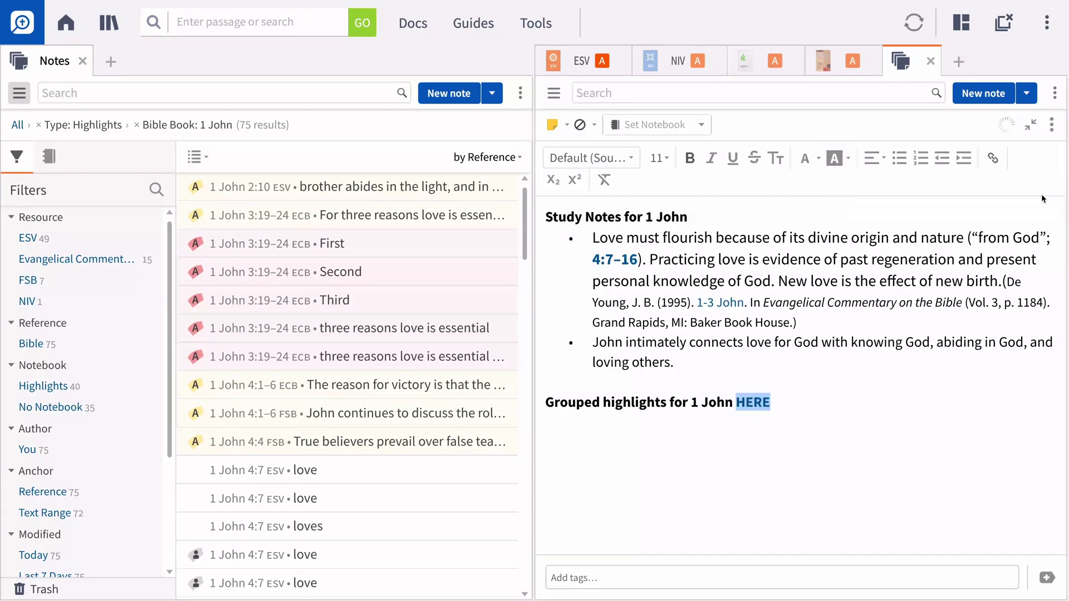
Test the HERE link, then close the Notes tab to return to the ESV text
{"action": "left_click", "coordinate": [823, 410]}
{"action": "left_click", "coordinate": [755, 402]}
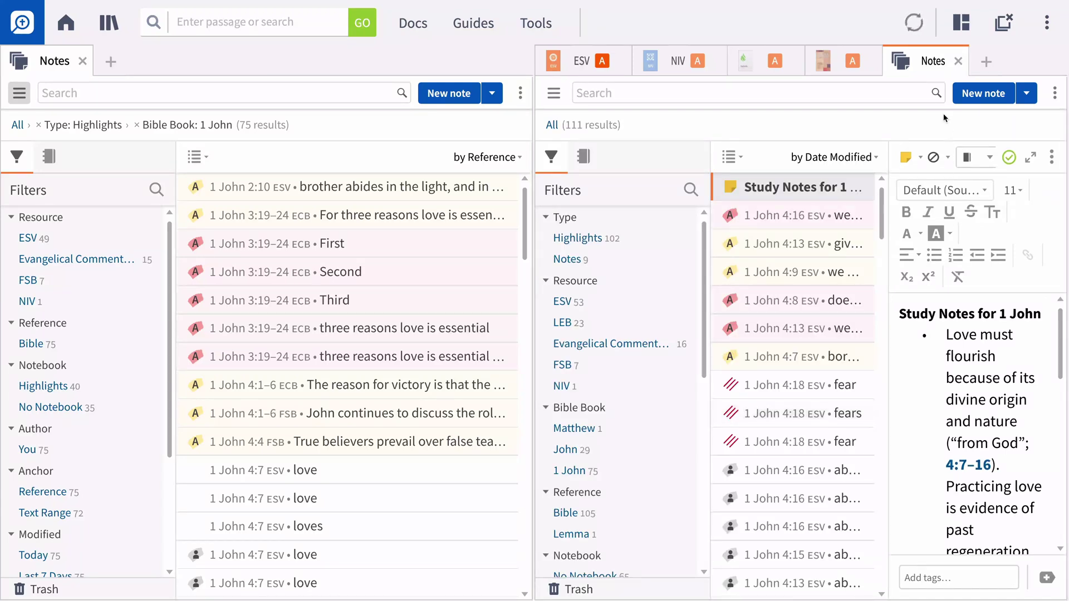
{"action": "left_click", "coordinate": [958, 62]}
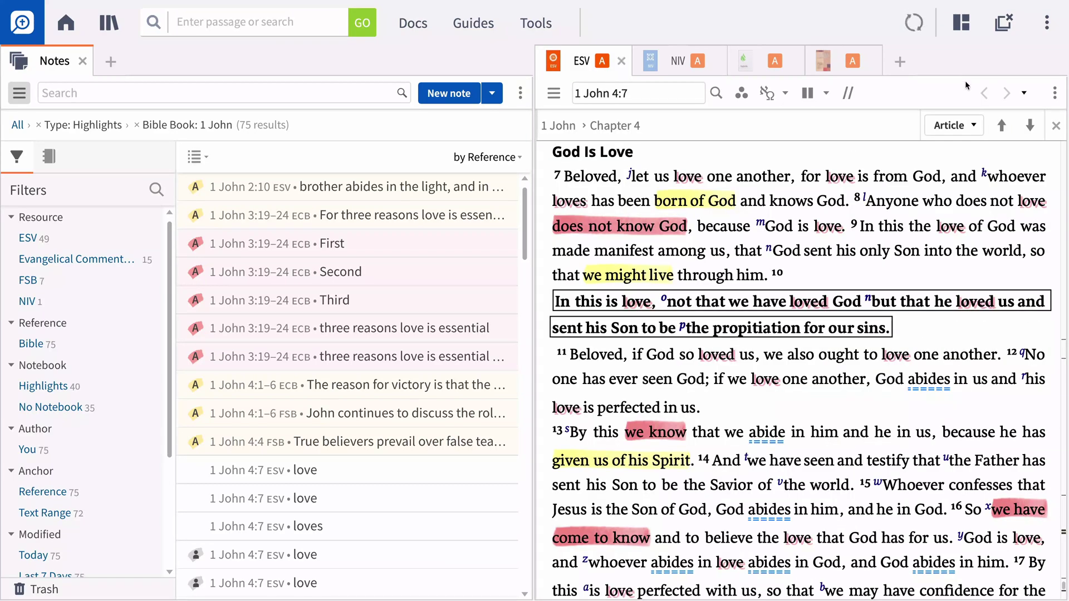
Select 'we have come to know' in verse 16 and bring up the ESV Visual Filters list
{"action": "left_click_drag", "start_coordinate": [995, 497], "coordinate": [646, 539]}
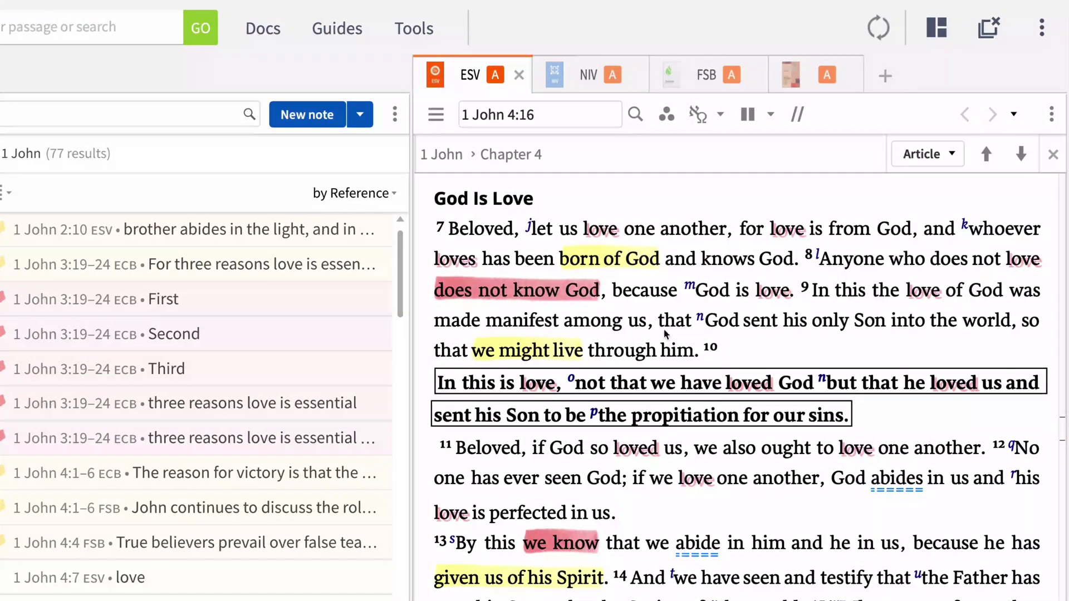
{"action": "left_click", "coordinate": [666, 116]}
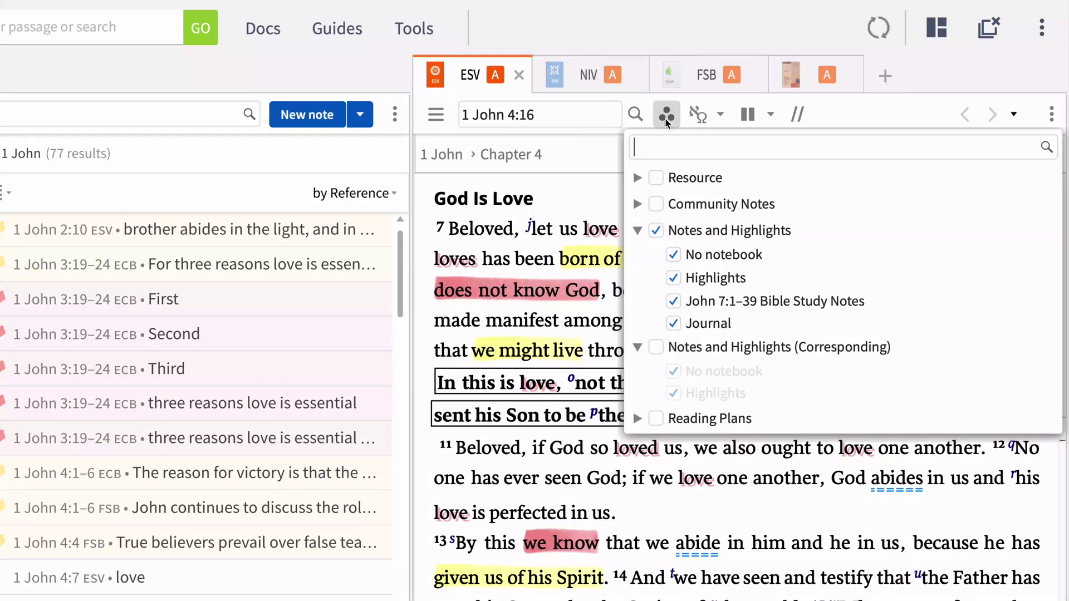
Hide the Highlights and No notebook layers, then turn off all Notes and Highlights on the ESV
{"action": "left_click", "coordinate": [674, 278]}
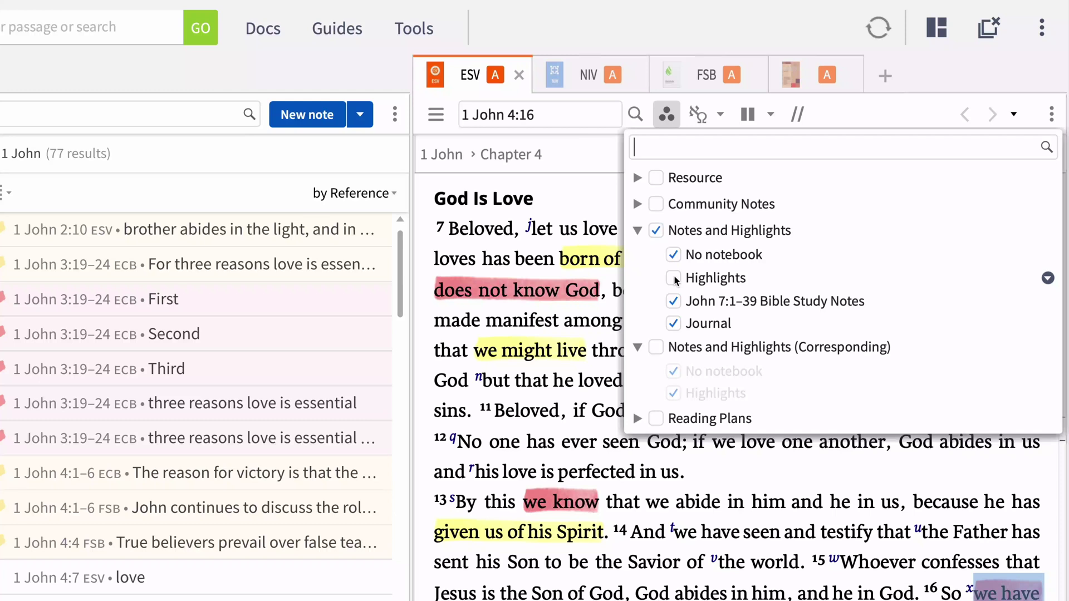
{"action": "left_click", "coordinate": [674, 256]}
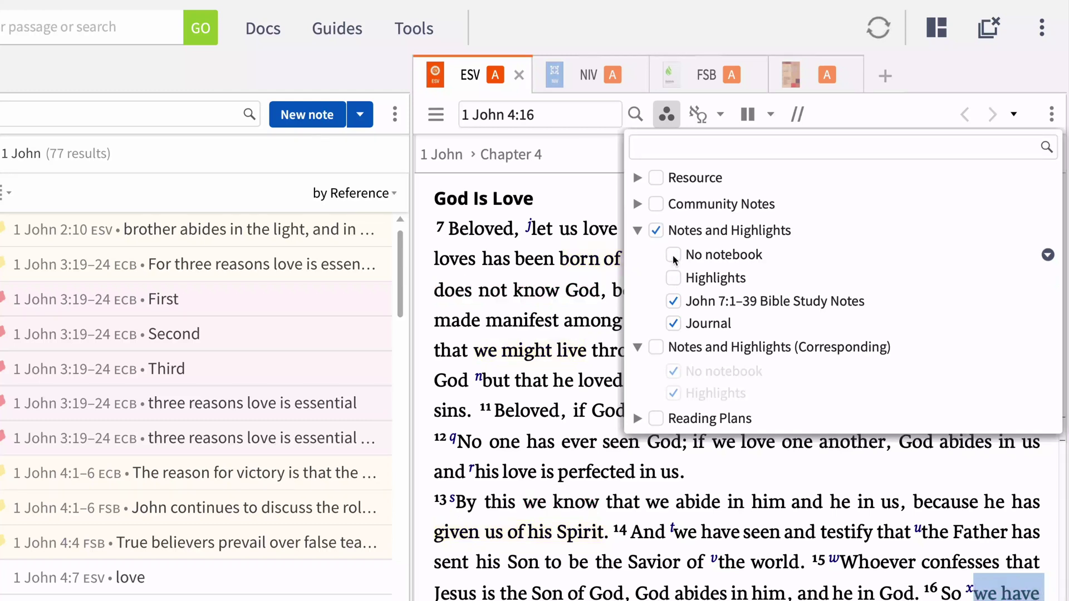
{"action": "left_click", "coordinate": [657, 231]}
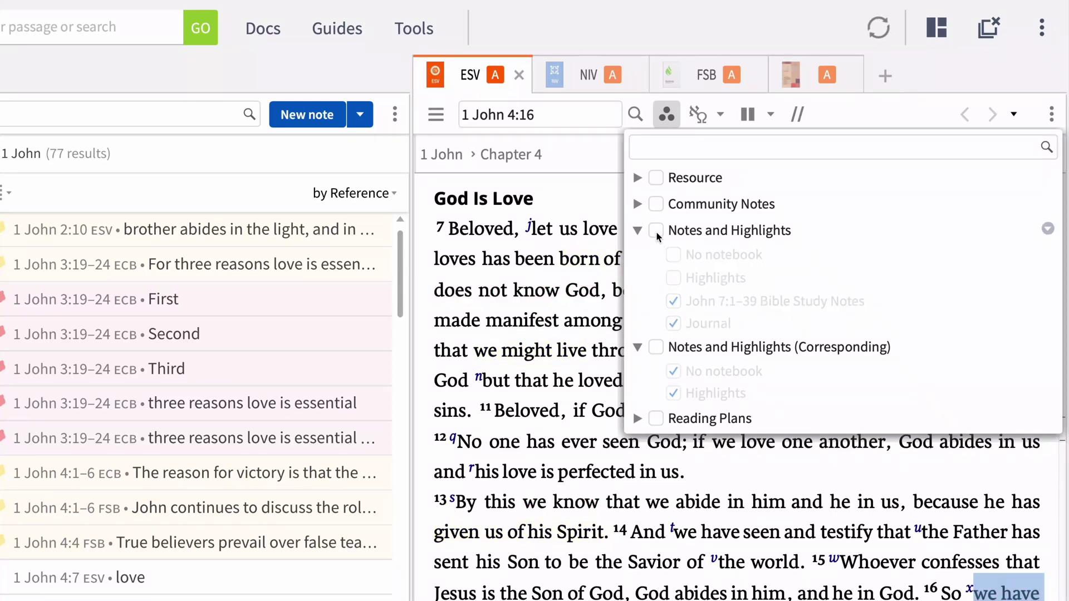
Restore all ESV highlight layers and switch to the NIV text of 1 John 4
{"action": "left_click", "coordinate": [656, 231]}
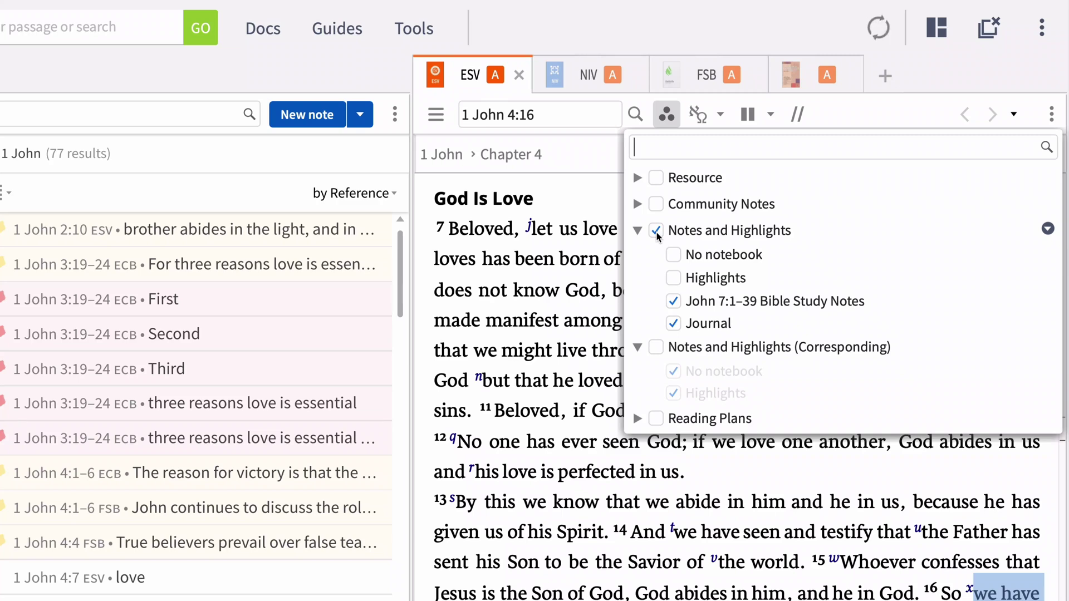
{"action": "left_click", "coordinate": [674, 255]}
{"action": "left_click", "coordinate": [674, 277]}
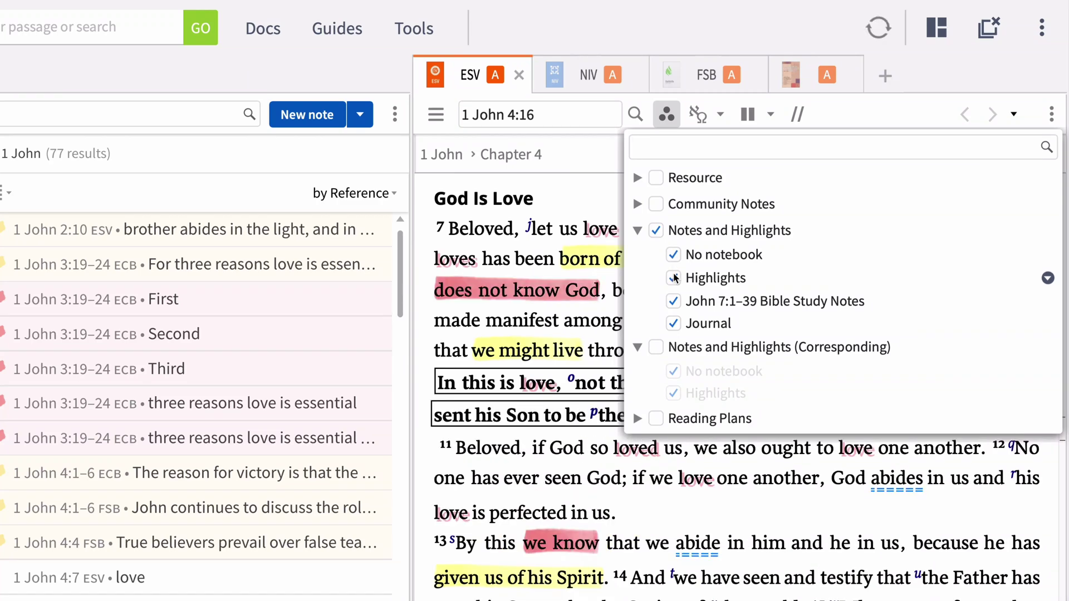
{"action": "left_click", "coordinate": [603, 82]}
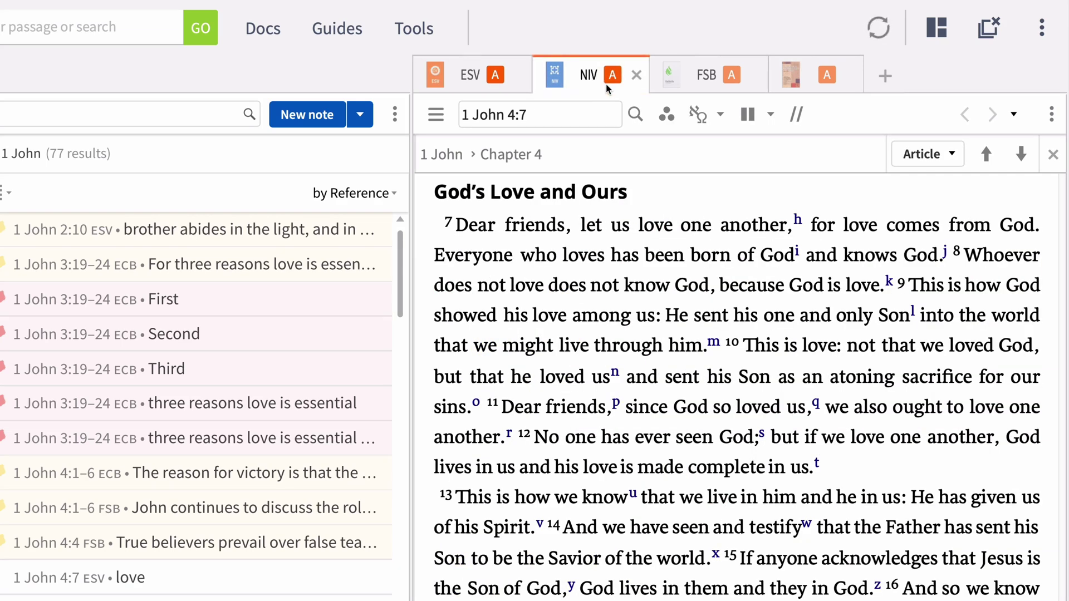
Enable Notes and Highlights (Corresponding) in the NIV Visual Filters so ESV highlights appear
{"action": "left_click", "coordinate": [666, 117]}
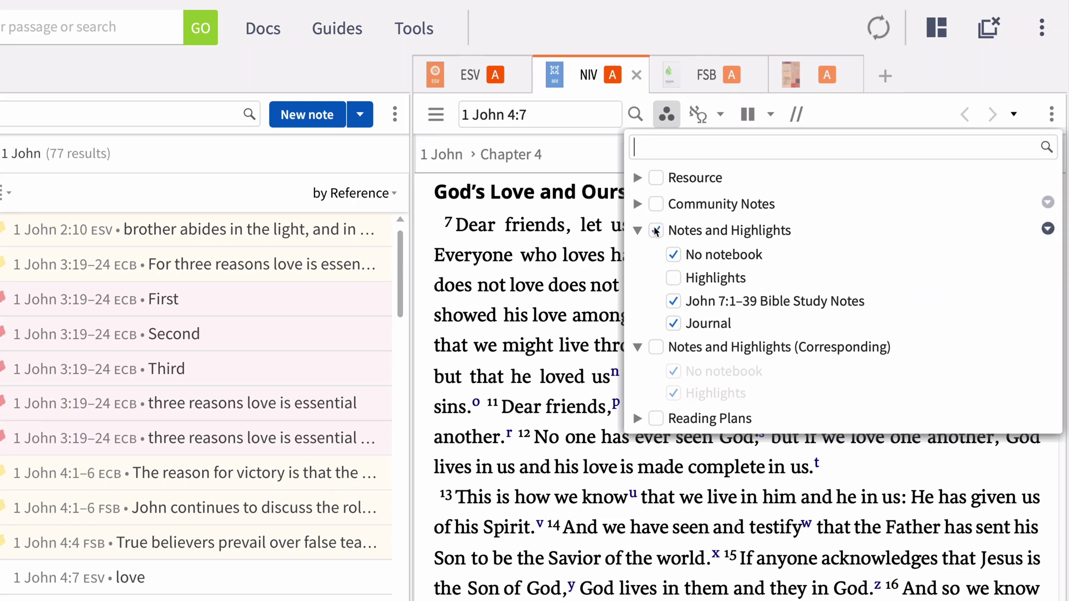
{"action": "left_click", "coordinate": [655, 348]}
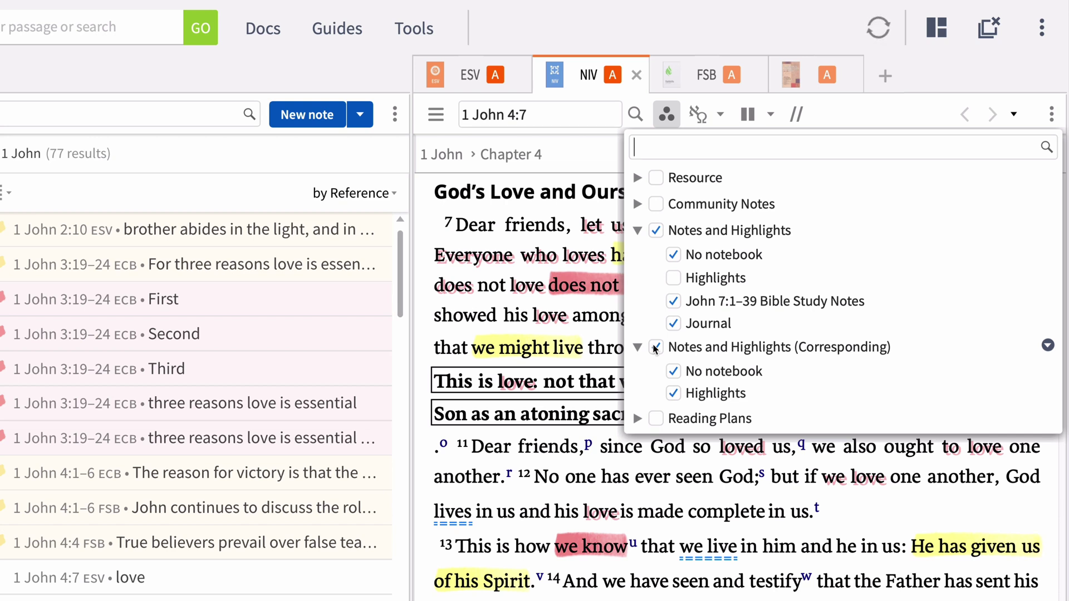
{"action": "left_click", "coordinate": [796, 84]}
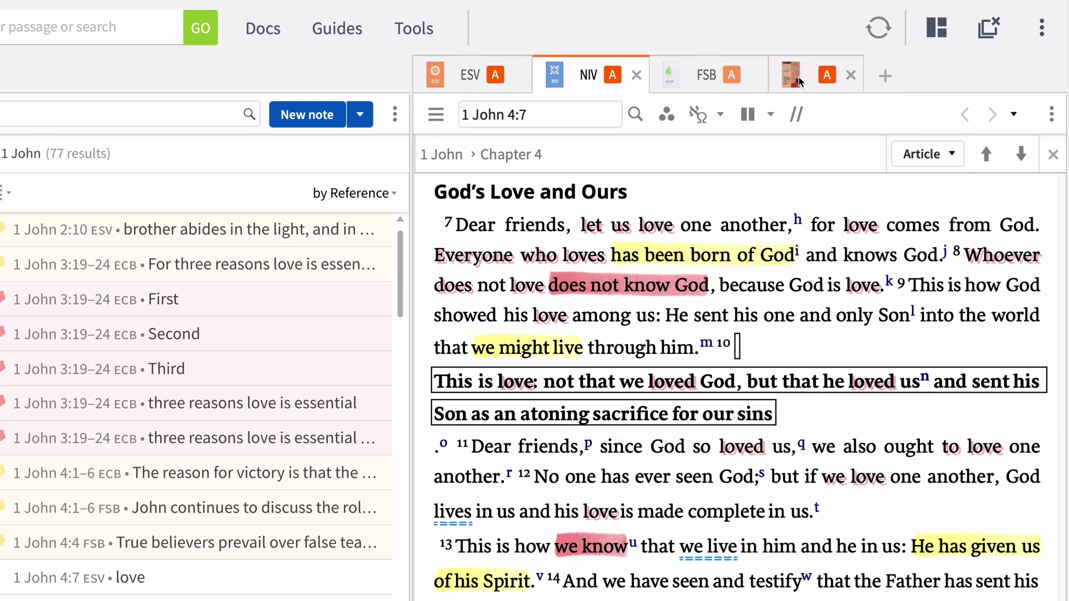
{"action": "left_click", "coordinate": [799, 77]}
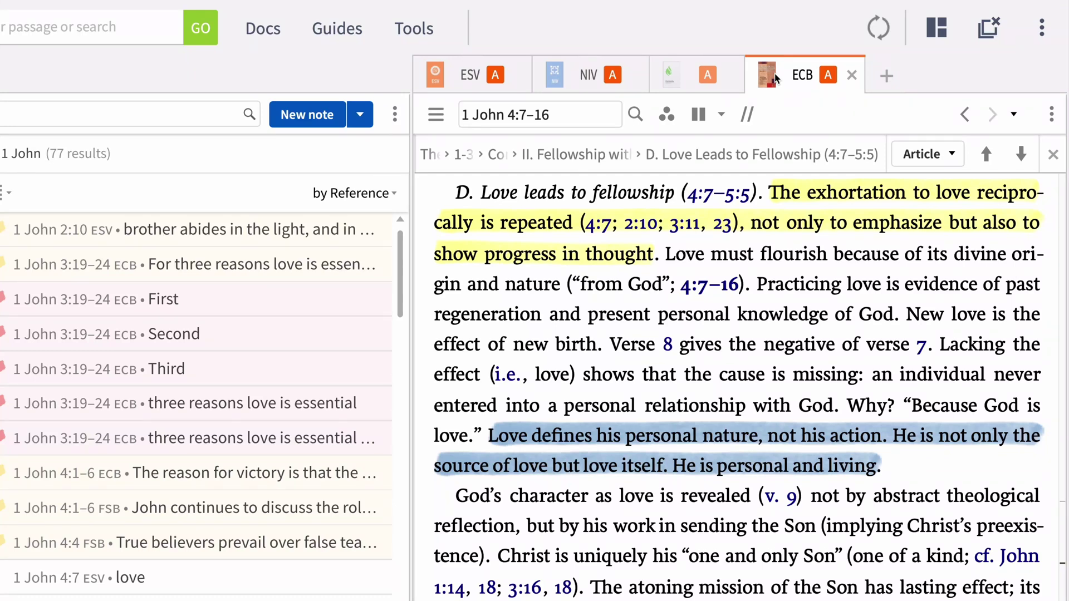
Limit an ECB commentary search to Highlighter Pens > Red Highlighter text only
{"action": "left_click", "coordinate": [633, 115]}
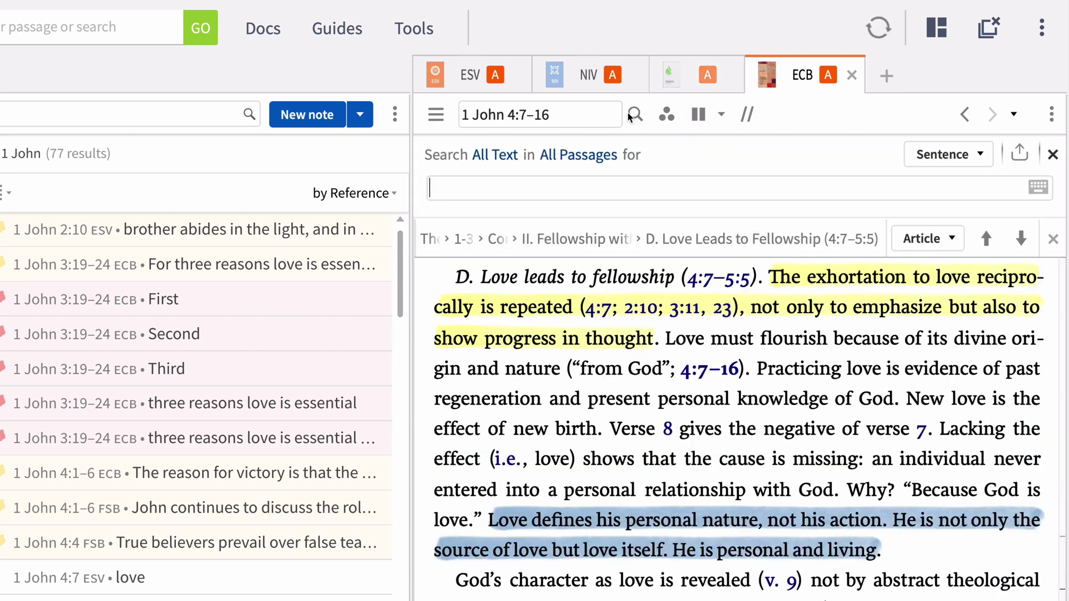
{"action": "left_click", "coordinate": [503, 162]}
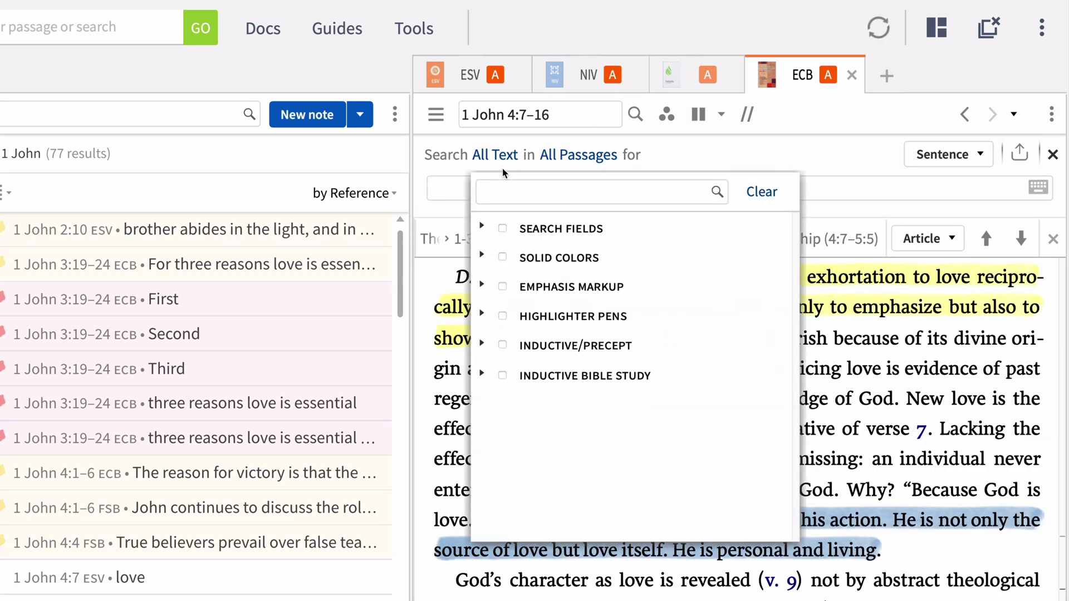
{"action": "left_click", "coordinate": [502, 316]}
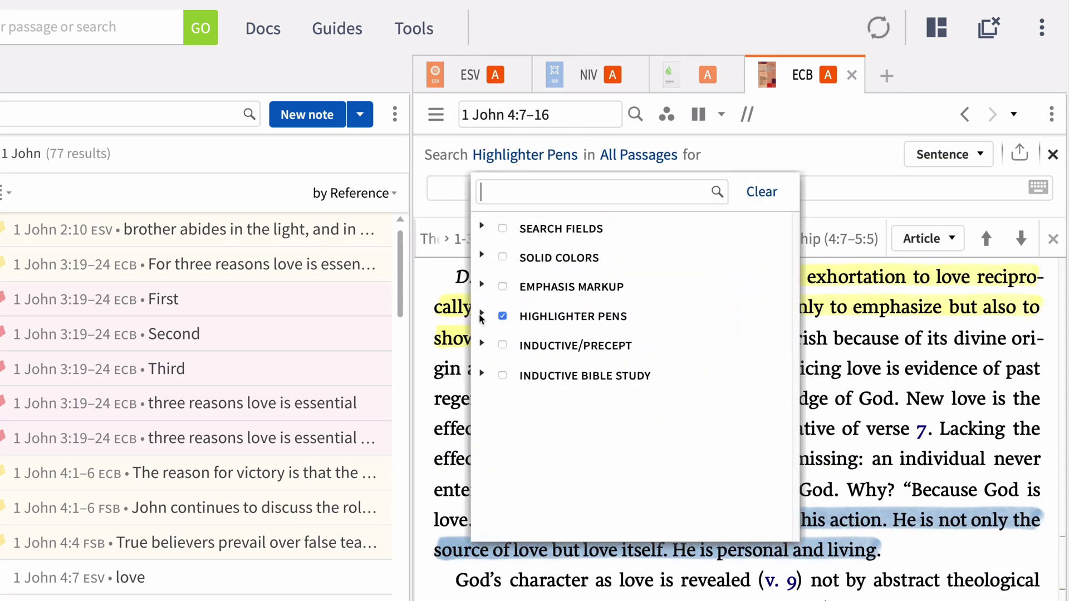
{"action": "left_click", "coordinate": [482, 316]}
{"action": "left_click", "coordinate": [504, 317]}
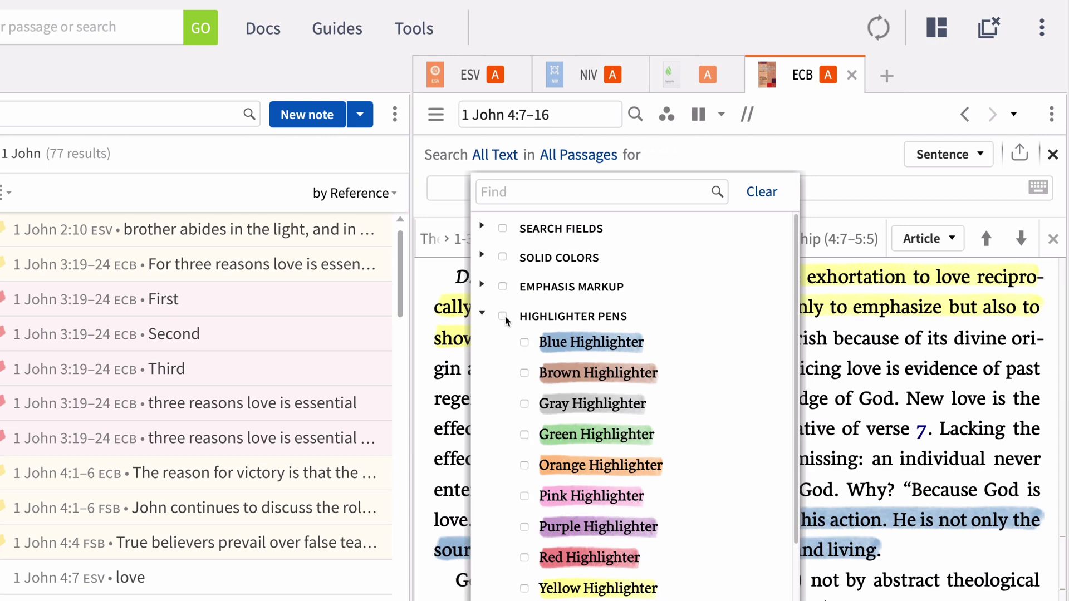
{"action": "left_click", "coordinate": [525, 557]}
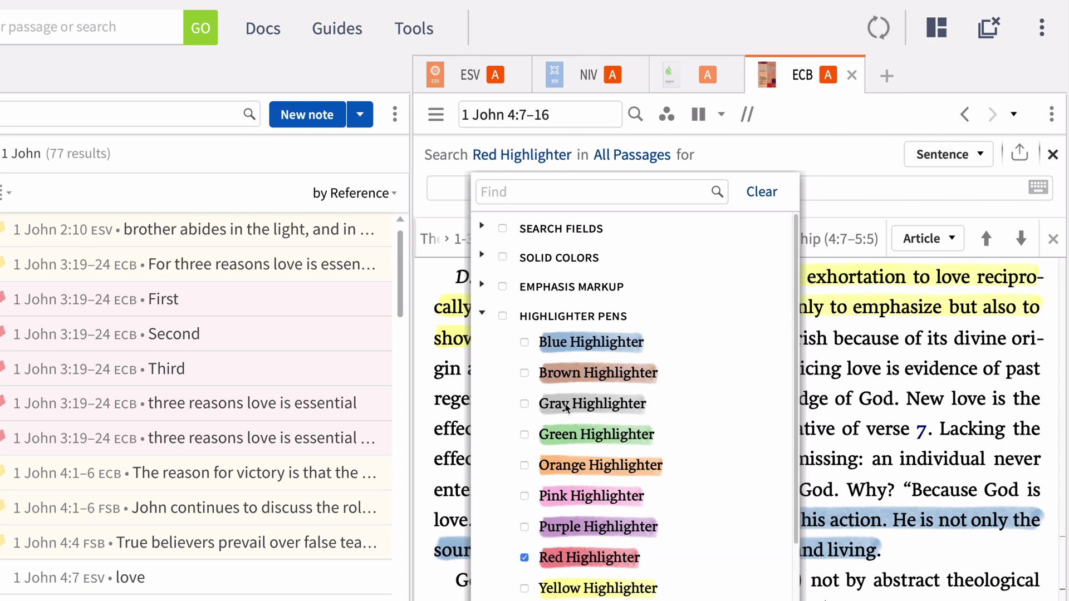
{"action": "left_click", "coordinate": [628, 156]}
Search red-highlighted ECB text in 1 John 4 for 'Evidences', showing Paragraph results
{"action": "type", "text": "1 John 4"}
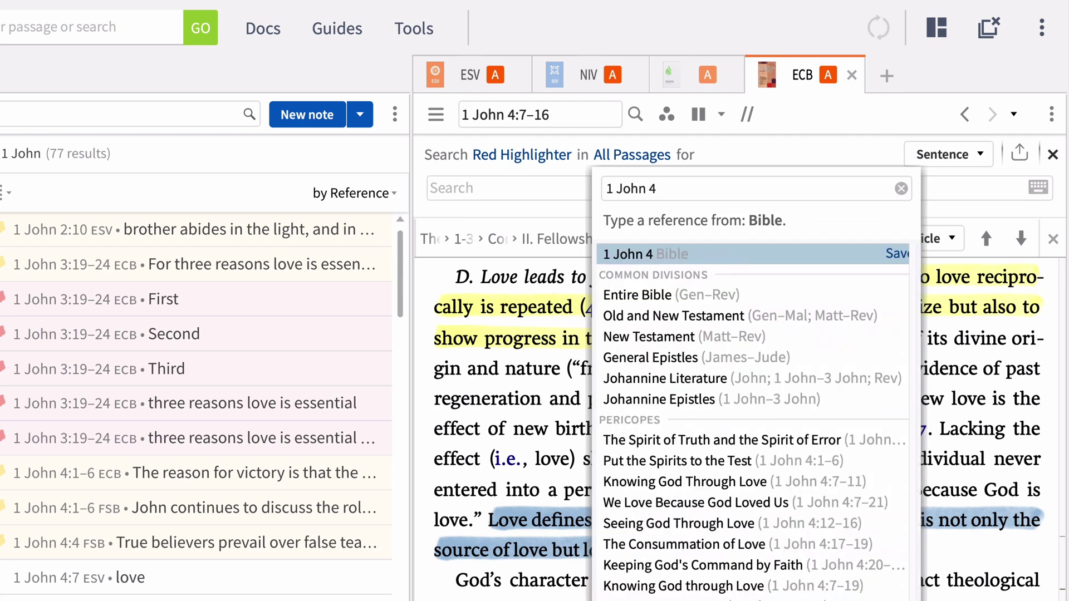
{"action": "key", "text": "Return"}
{"action": "type", "text": "\"Evidences\""}
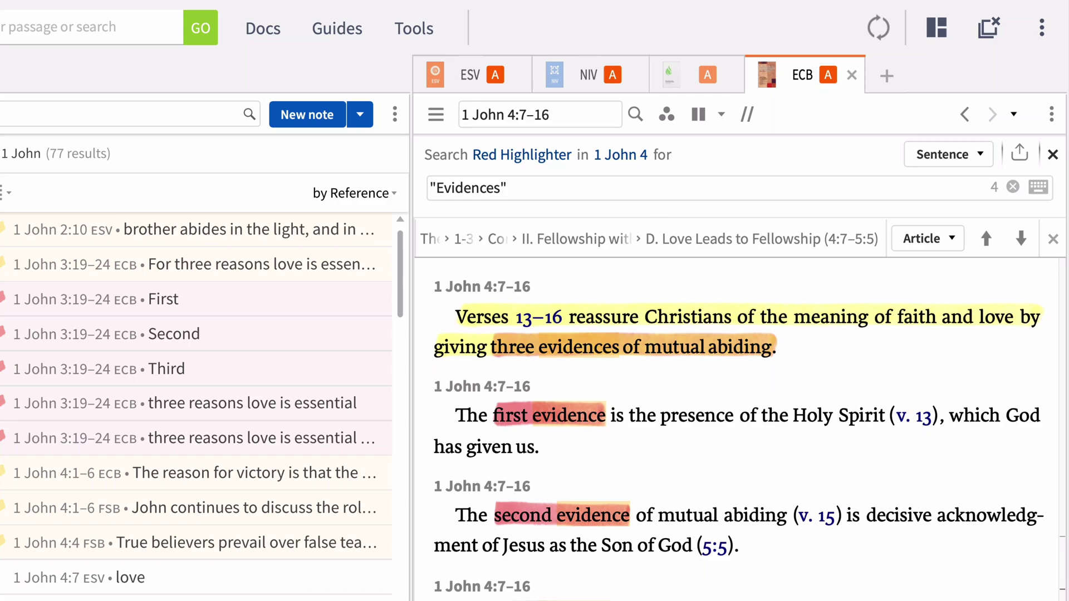
{"action": "left_click", "coordinate": [945, 155]}
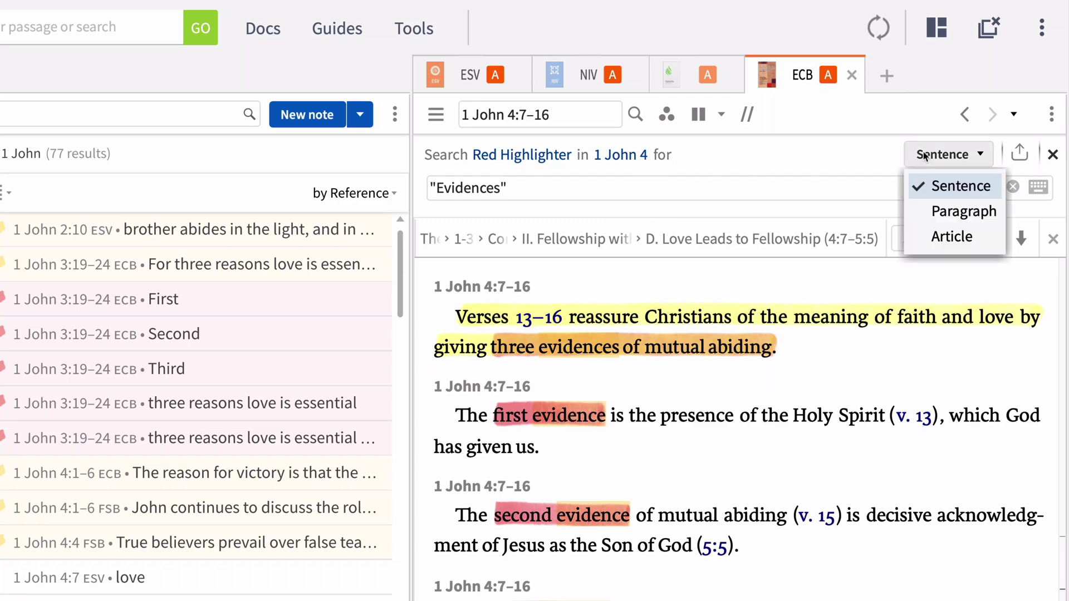
{"action": "left_click", "coordinate": [925, 210]}
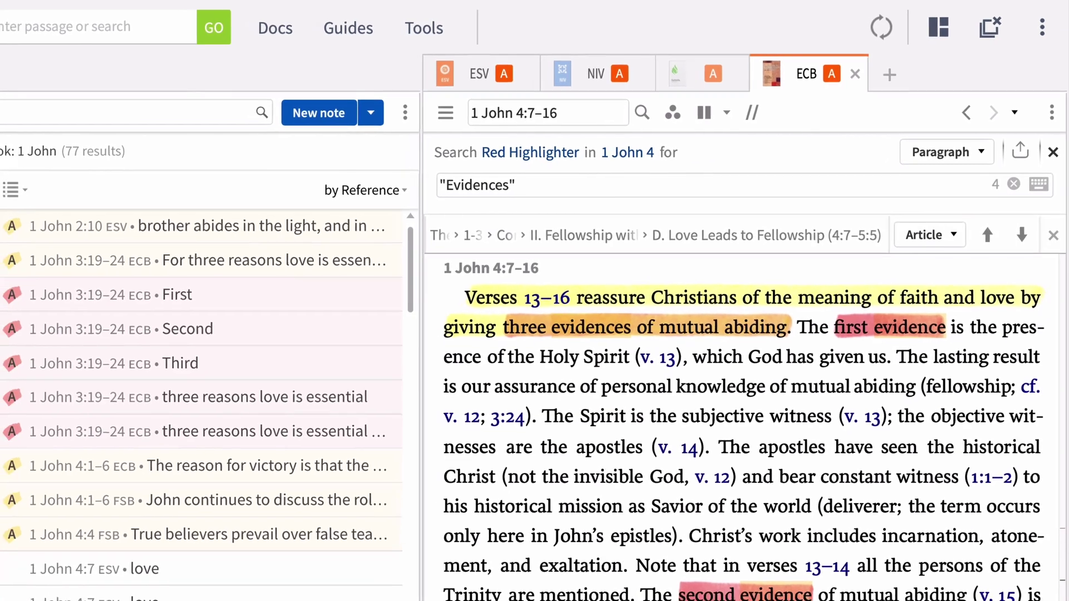